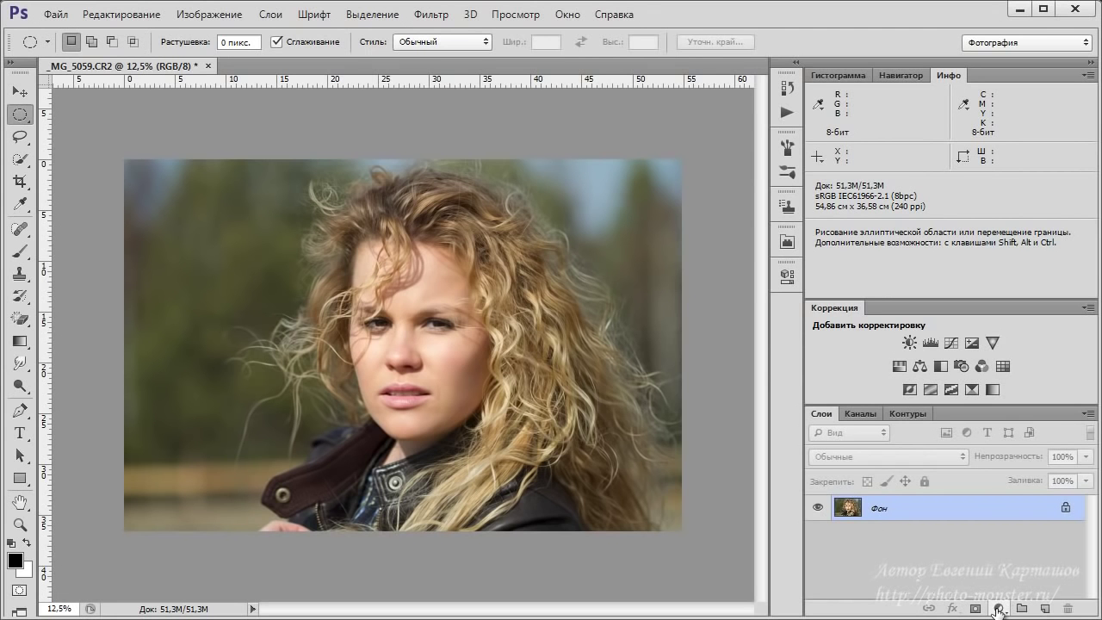
Step: Add a Hue/Saturation adjustment layer with Colorize enabled, hue set to 232 and saturation to 5
left_click(999, 610)
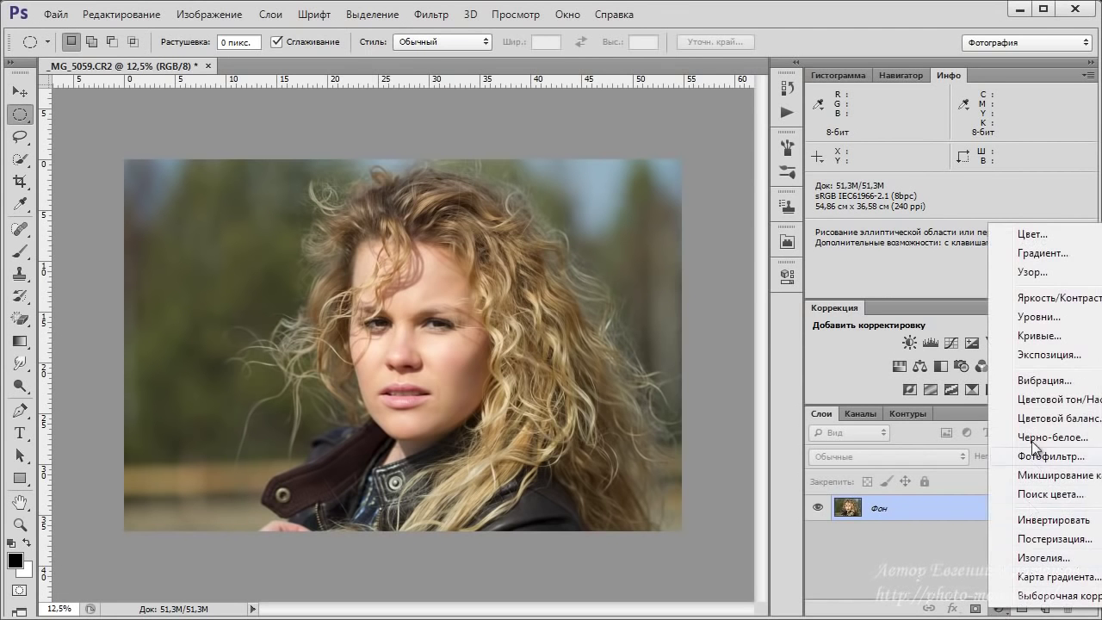
left_click(1033, 401)
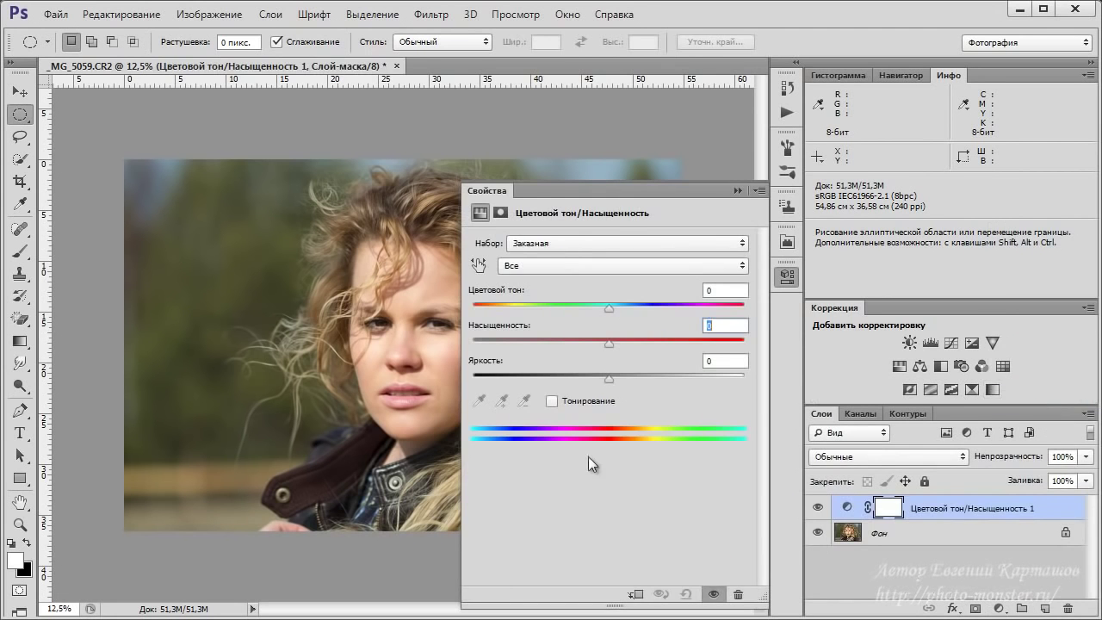
left_click(551, 402)
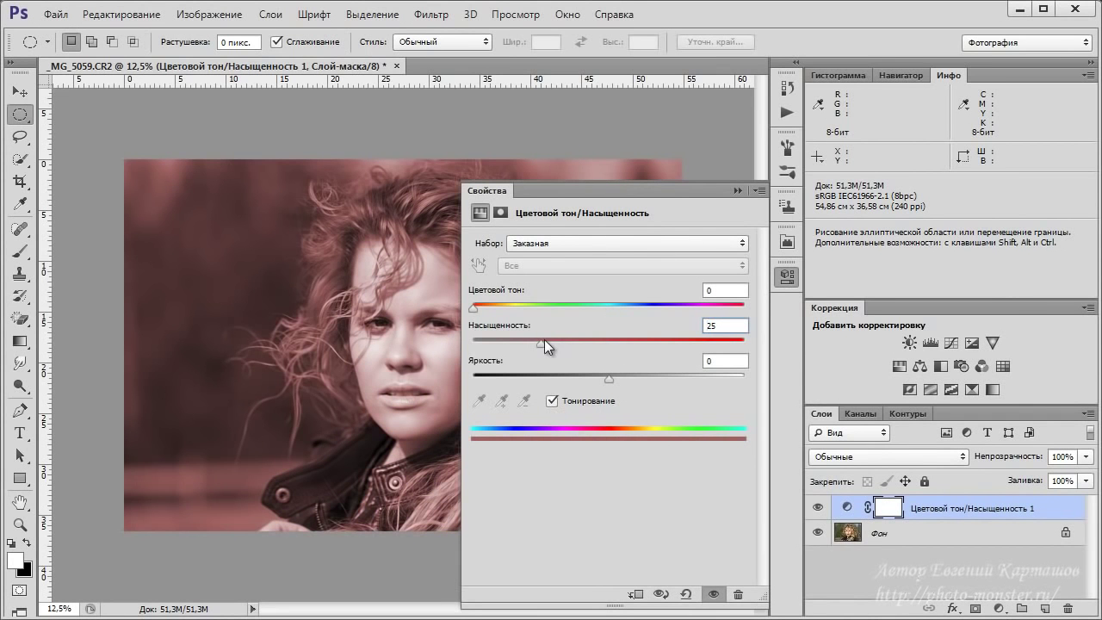
left_click_drag(538, 346, 486, 344)
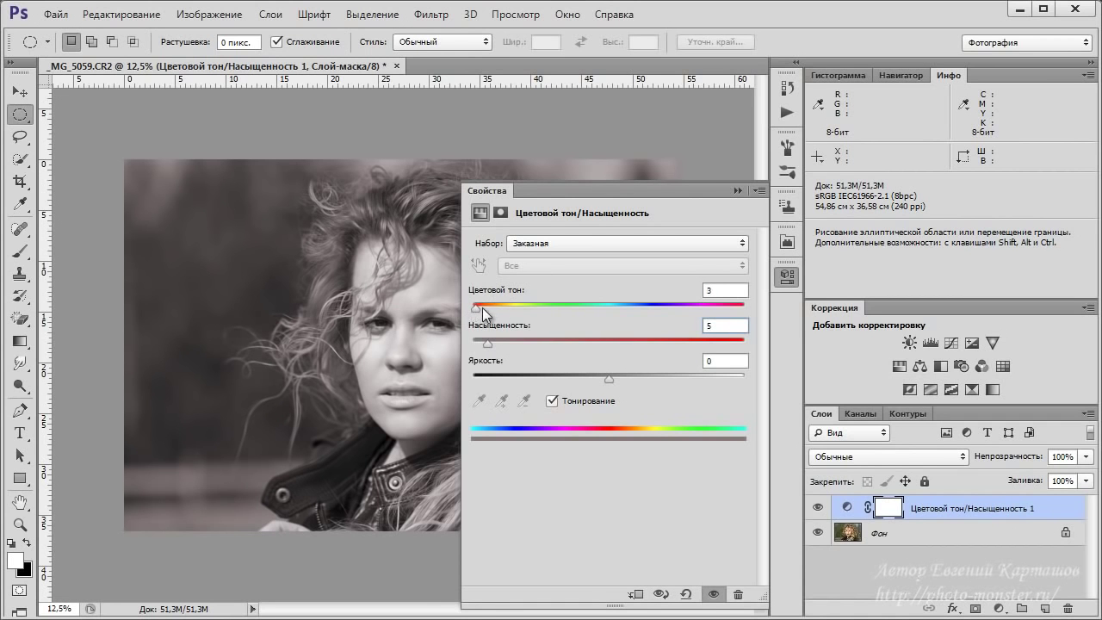
left_click_drag(473, 308, 647, 321)
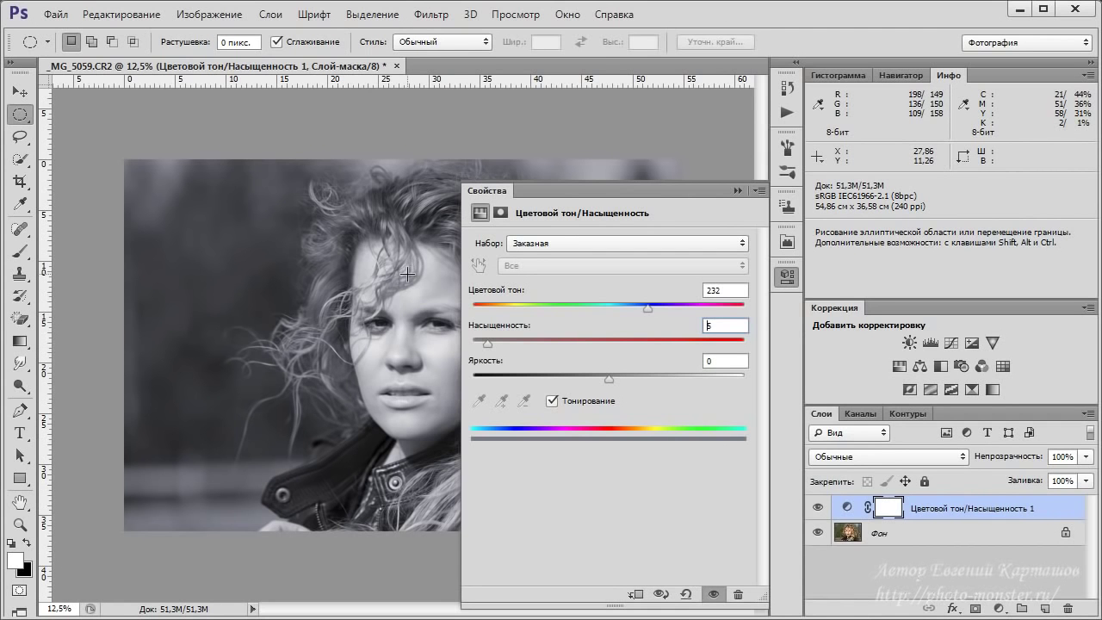
Step: Add a Levels adjustment layer and set the RGB black input to 86 and midtones to 1.71
left_click(999, 608)
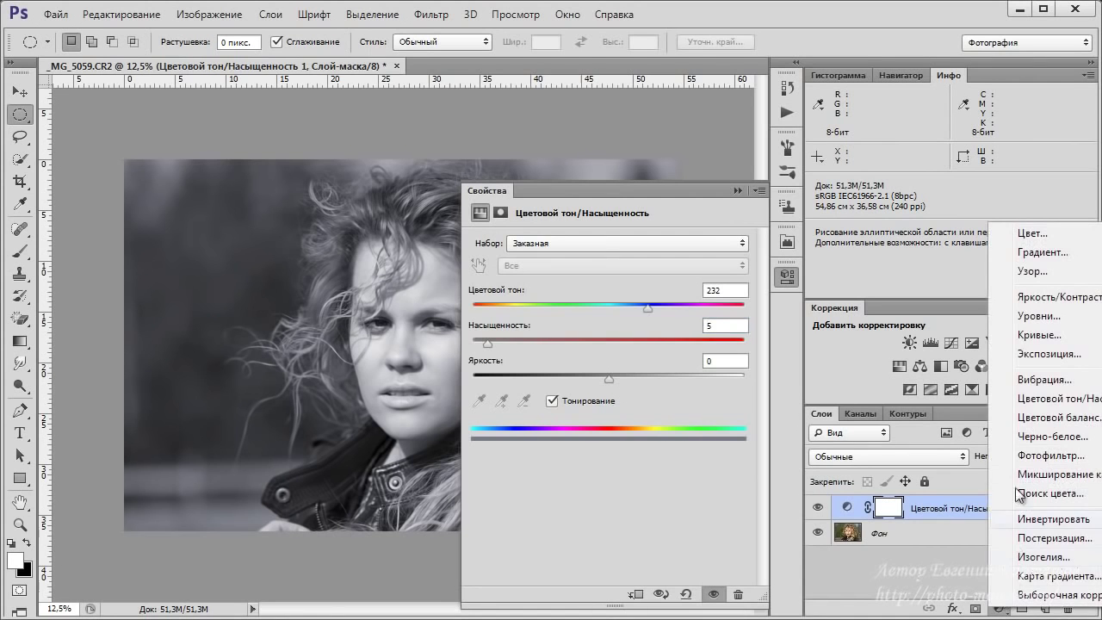
left_click(1033, 316)
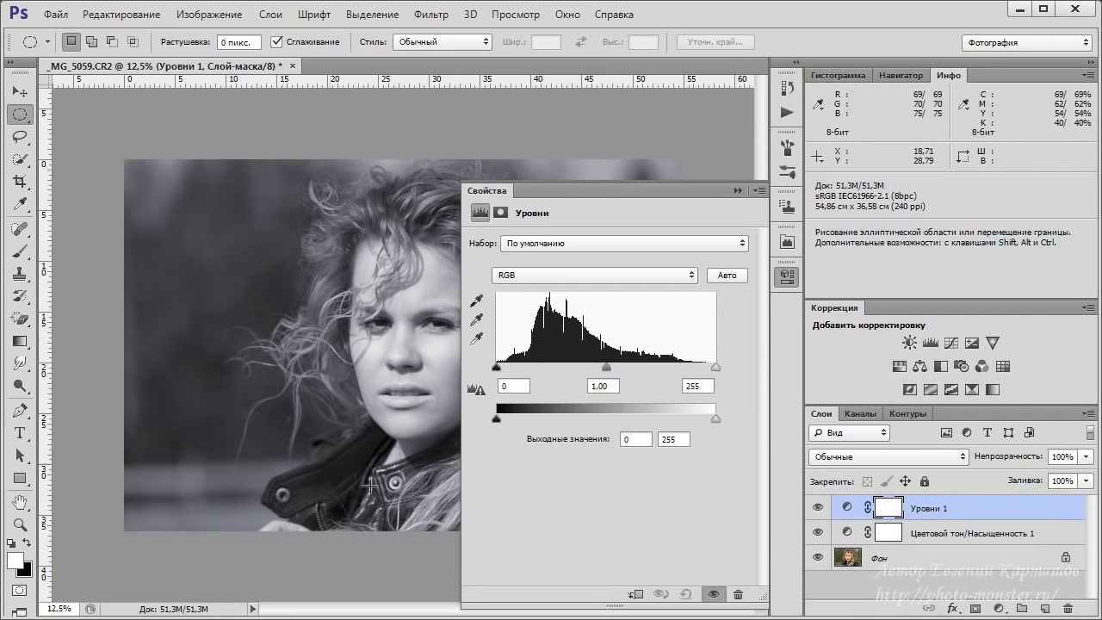
left_click_drag(497, 367, 568, 364)
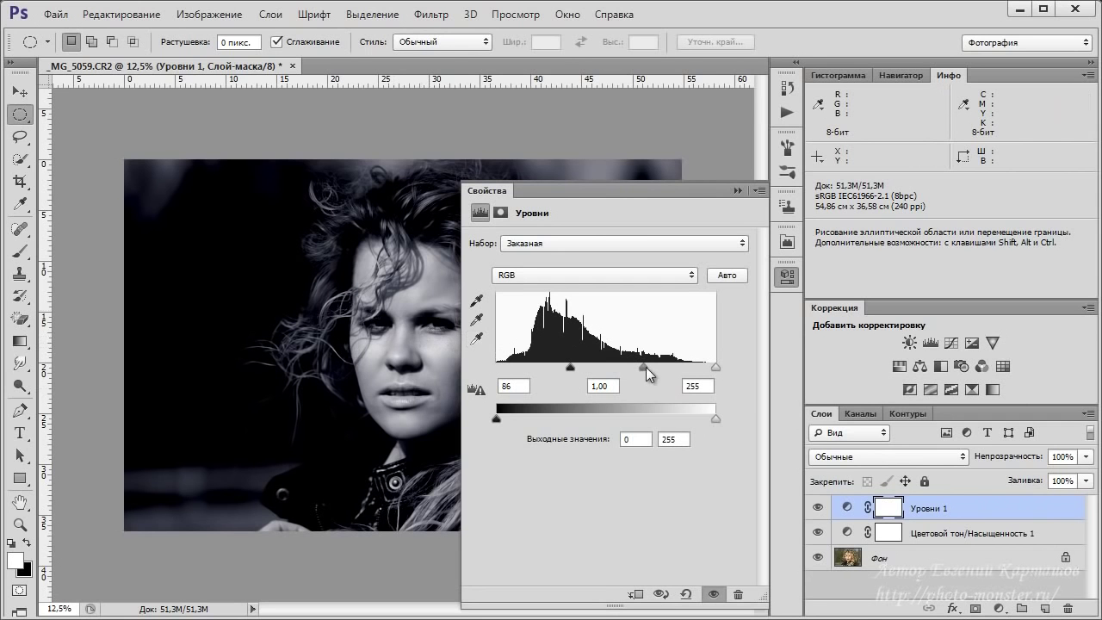
left_click_drag(643, 366, 625, 368)
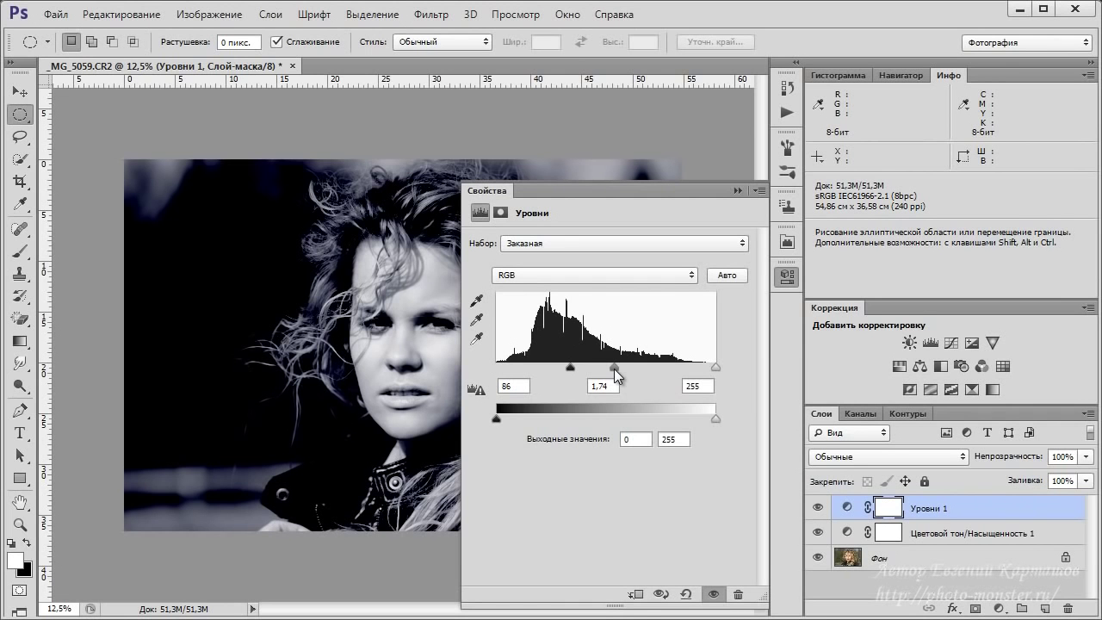
Step: Set the Levels red channel inputs to 24 for shadows, 1.13 for midtones and 227 for highlights
left_click(651, 277)
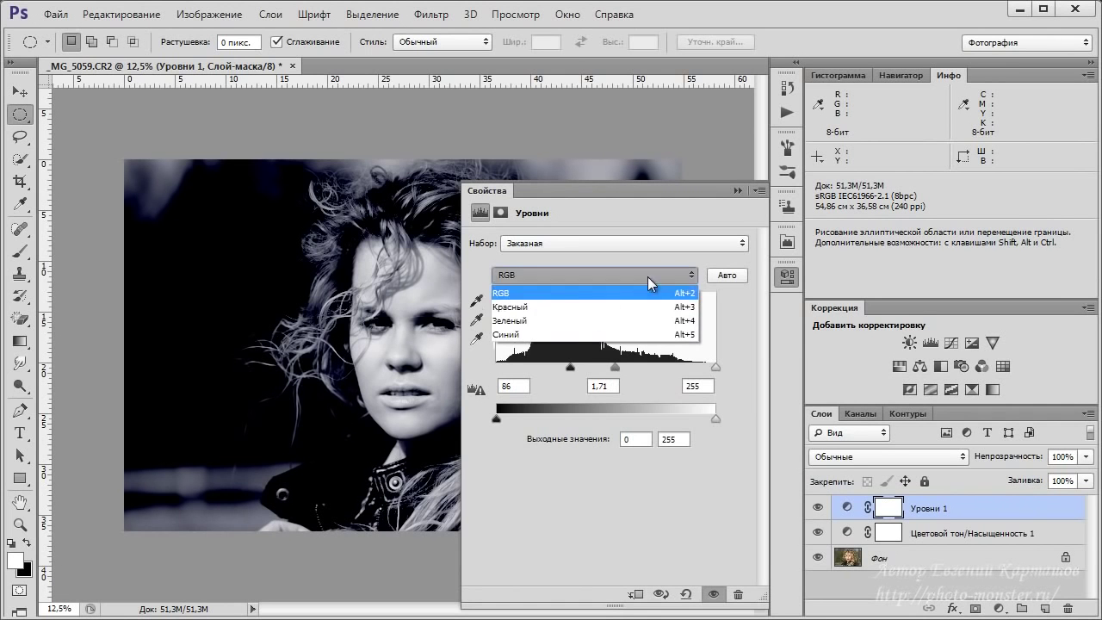
left_click(567, 307)
left_click_drag(498, 368, 517, 368)
left_click_drag(715, 368, 691, 370)
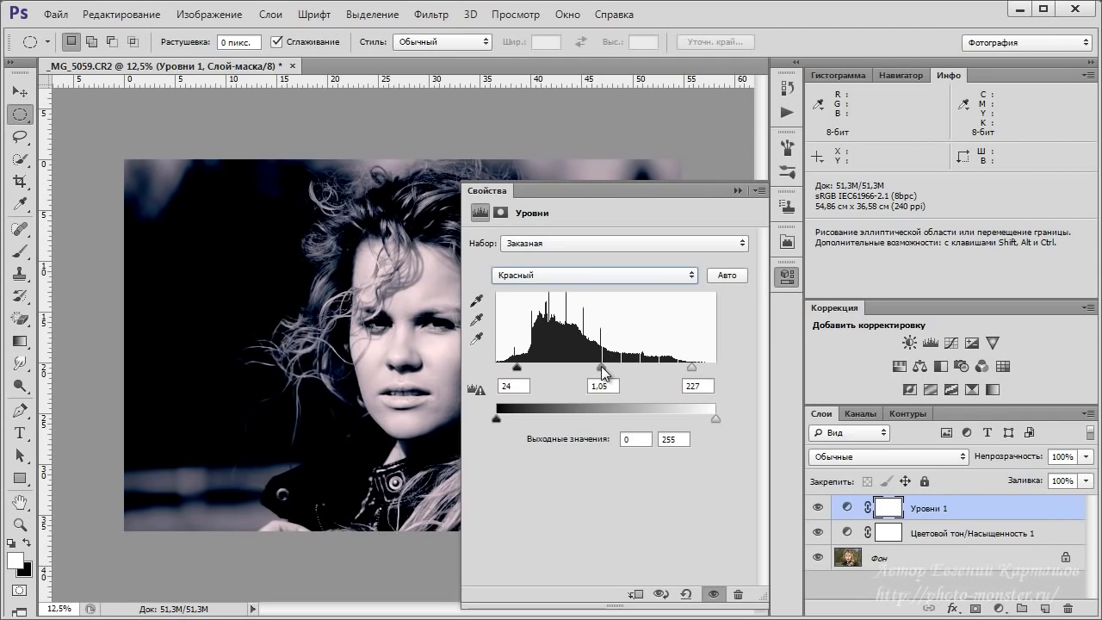
left_click_drag(606, 368, 595, 367)
Step: Set the Levels green channel inputs to 15 for shadows, 1.04 for midtones and 231 for highlights
left_click(591, 282)
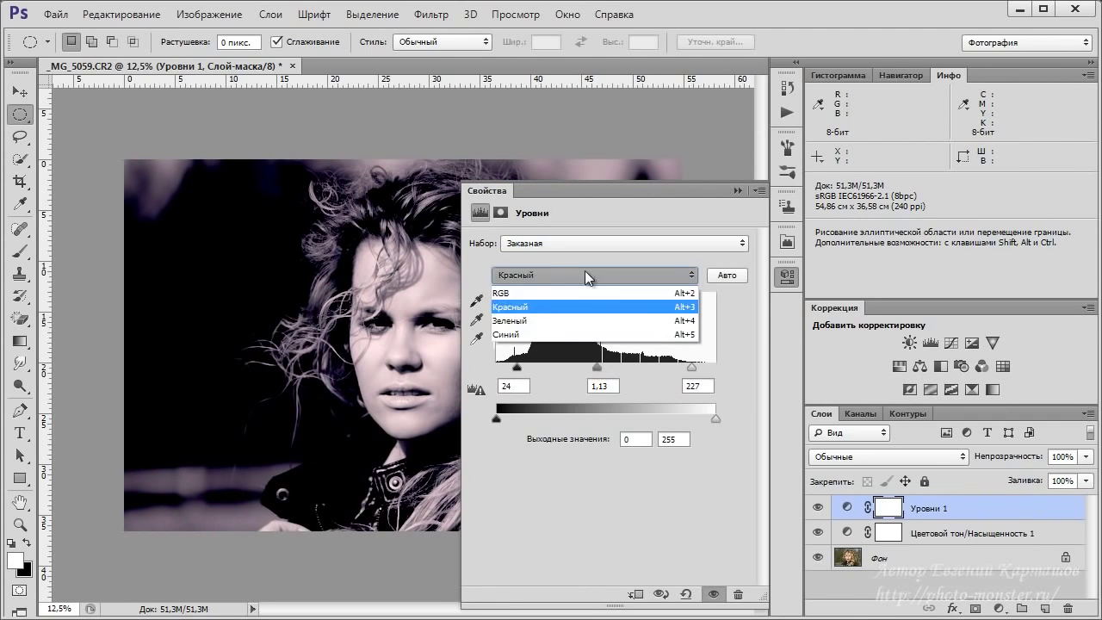
left_click(542, 321)
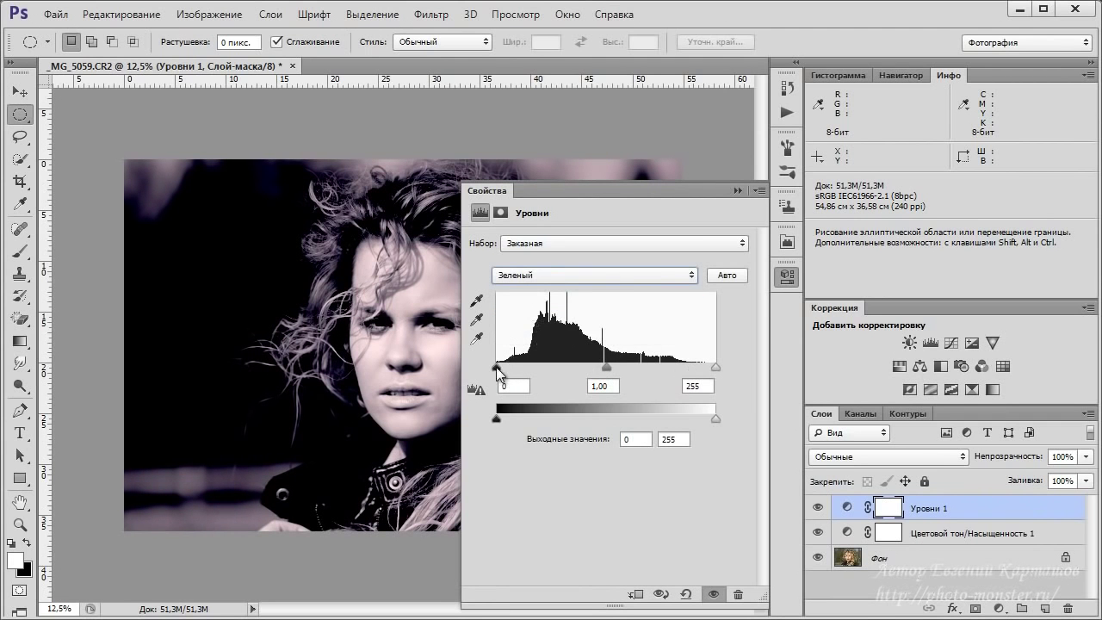
left_click_drag(496, 368, 509, 369)
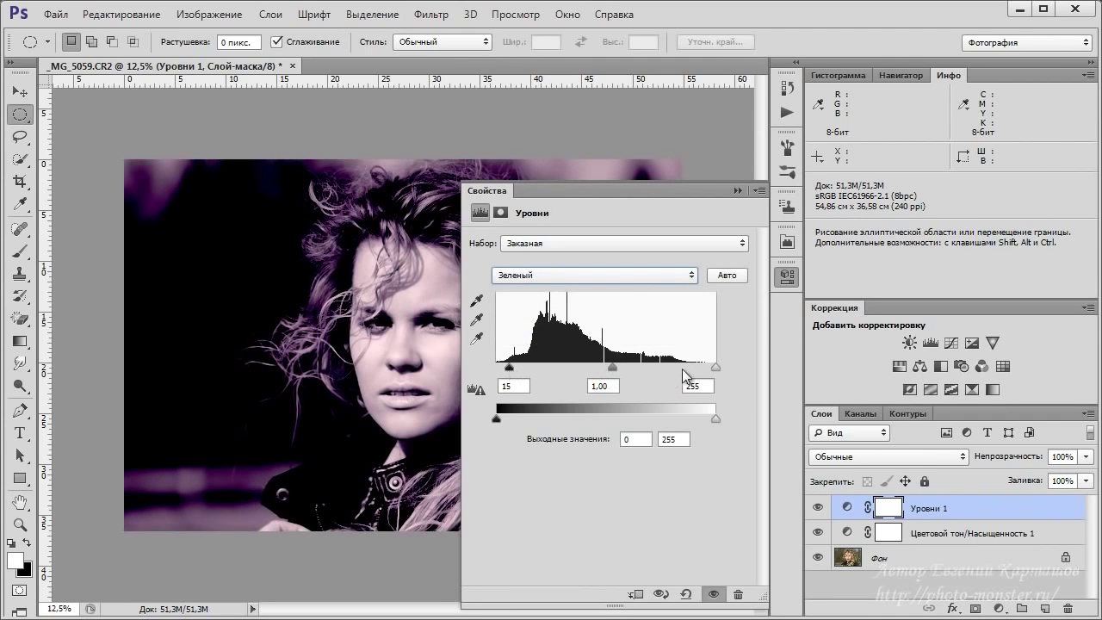
left_click_drag(716, 368, 695, 367)
left_click_drag(603, 368, 603, 372)
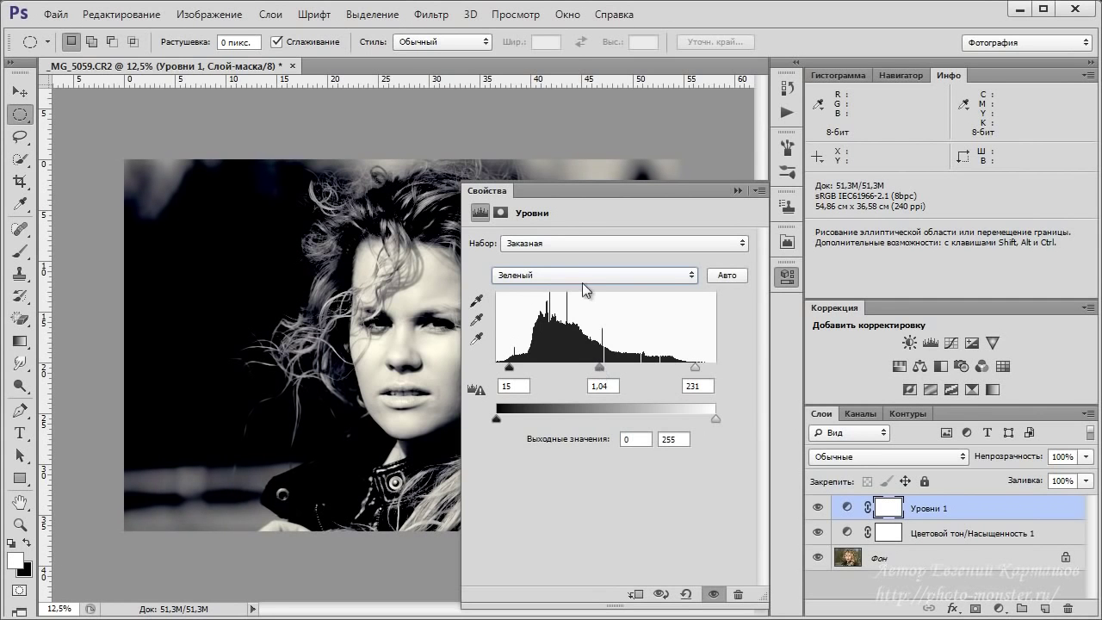
Step: Raise the Levels blue channel's black input to about 8 and collapse the adjustment properties
left_click(584, 275)
left_click(558, 334)
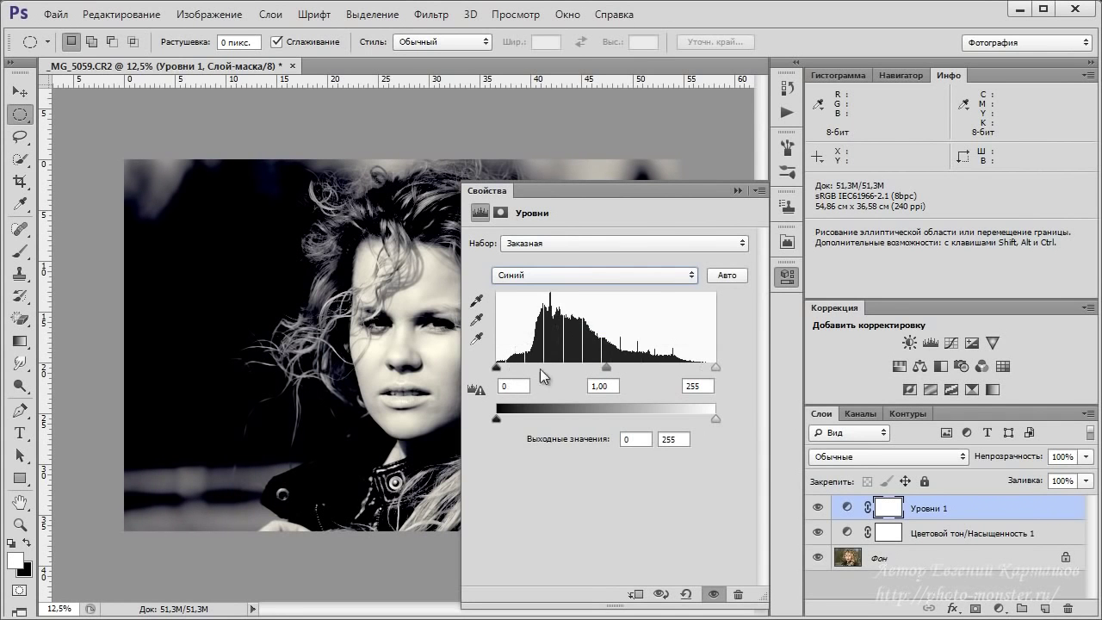
left_click_drag(497, 367, 507, 367)
left_click_drag(507, 367, 505, 366)
left_click_drag(505, 371, 504, 370)
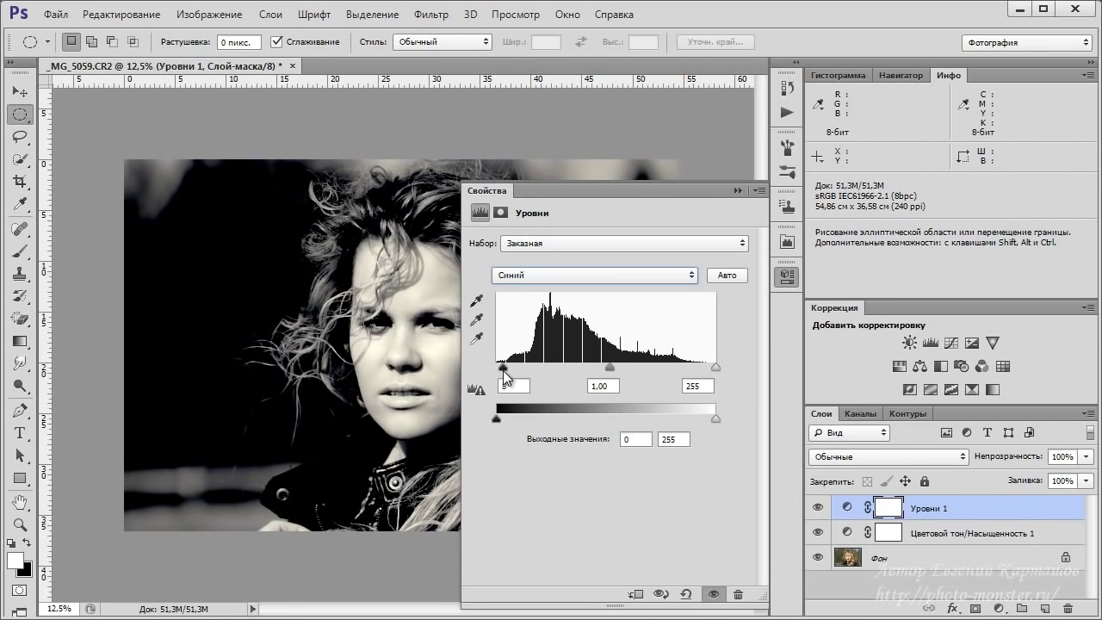
left_click(738, 190)
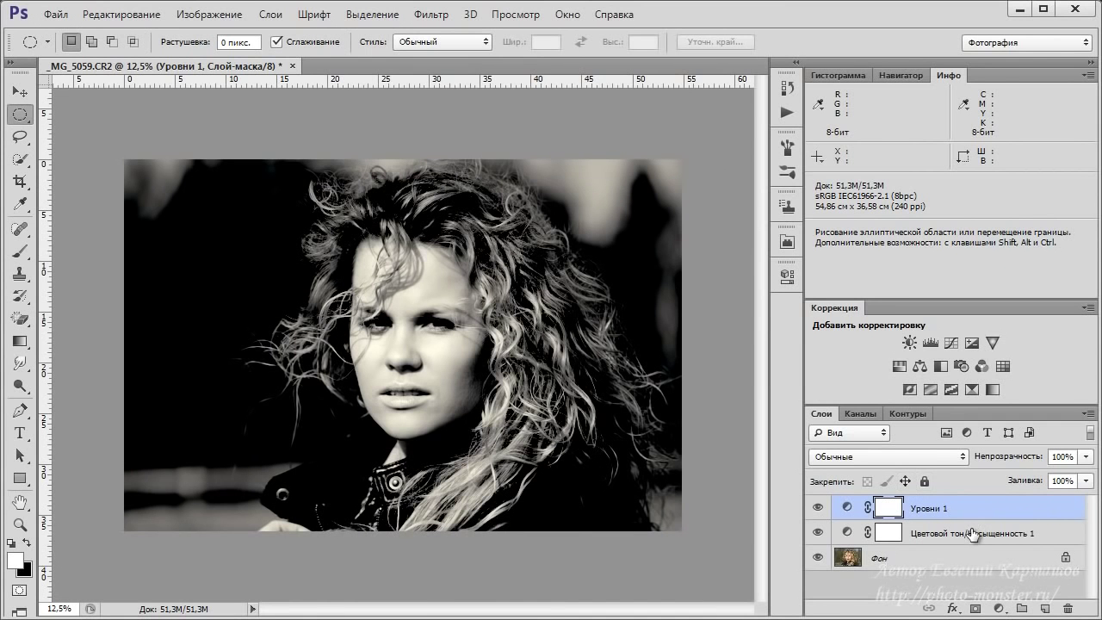
Step: Group the Levels and Hue/Saturation adjustment layers and name the group Gotham
key("shift")
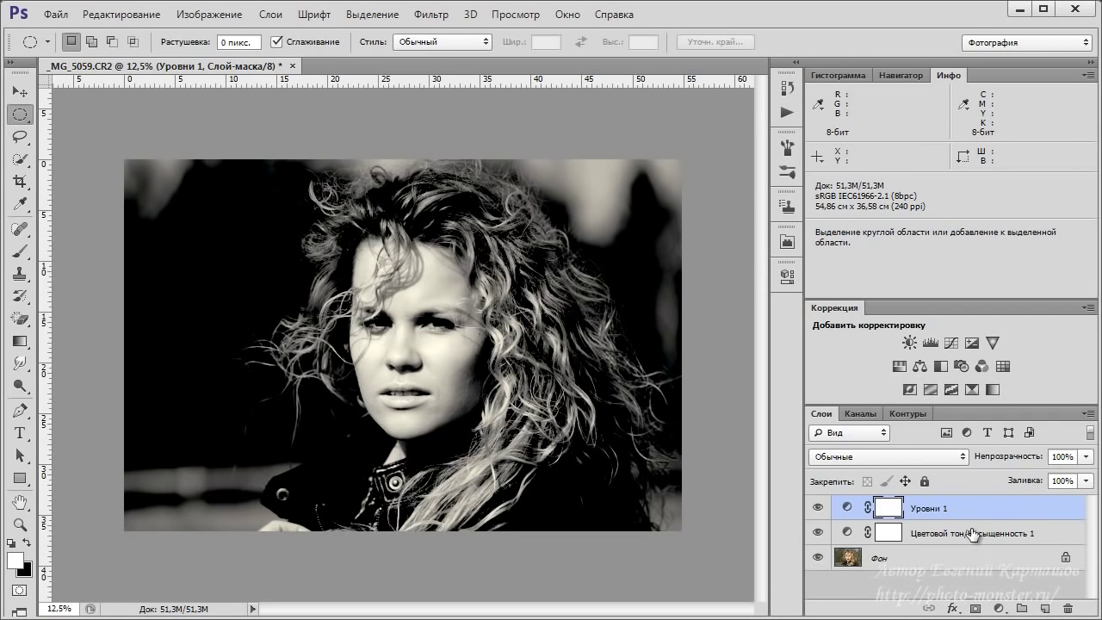
left_click(972, 534, "shift")
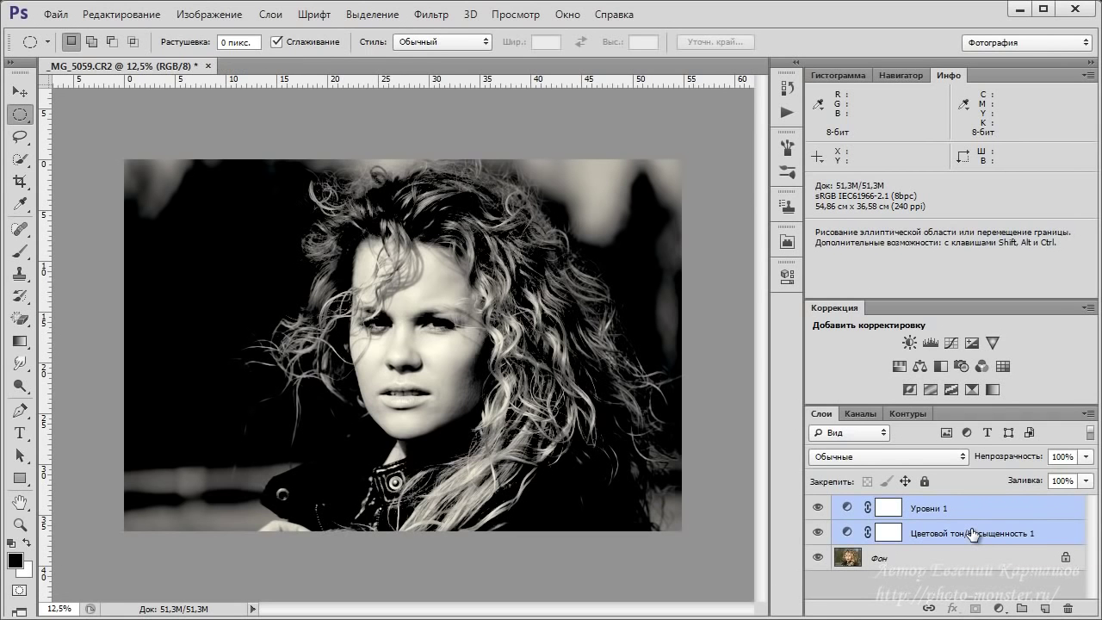
key("ctrl+g")
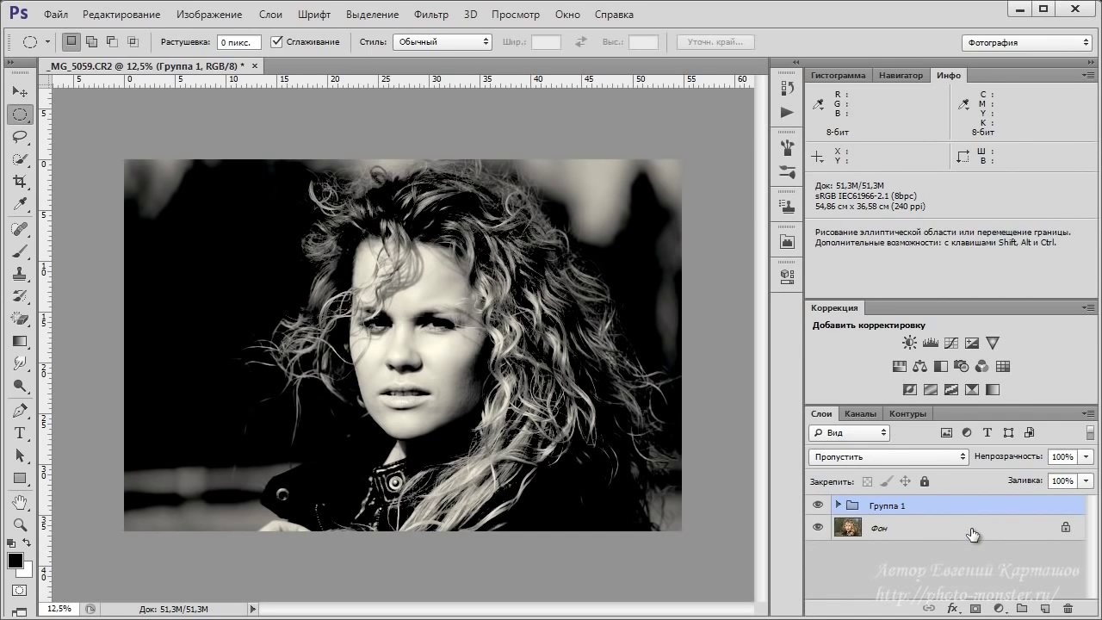
double_click(879, 507)
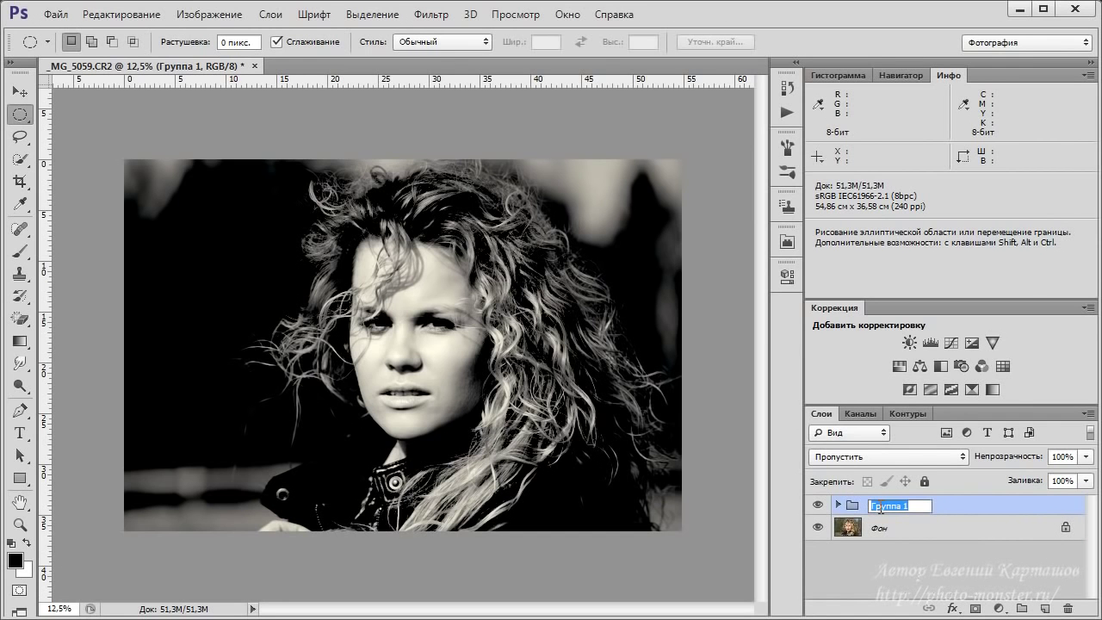
type("Gotham")
key("Return")
left_click(838, 505)
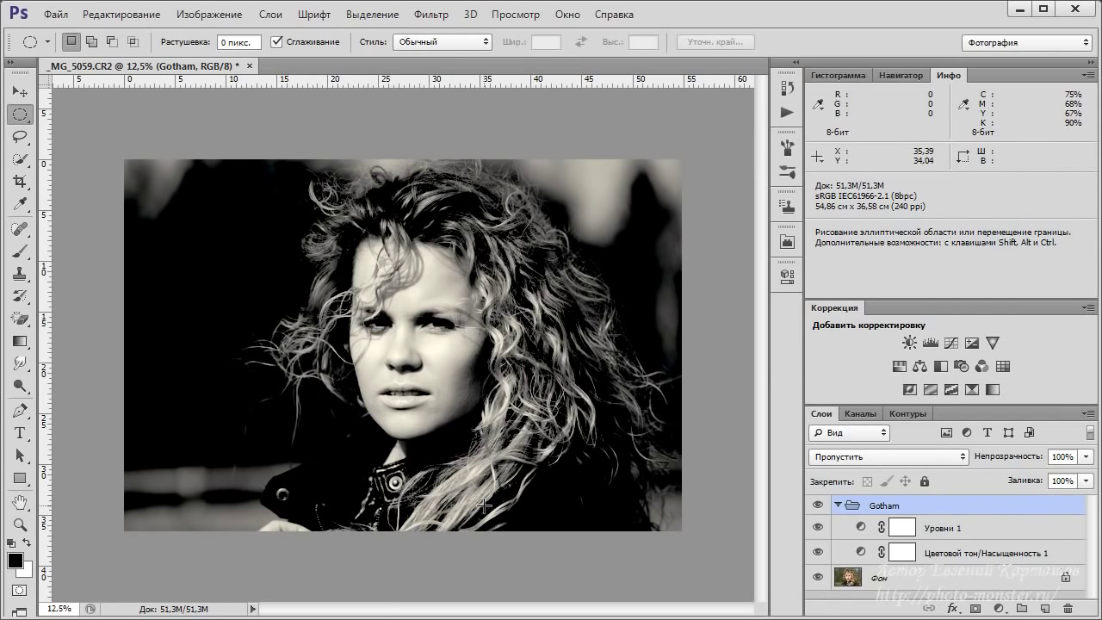
left_click(838, 505)
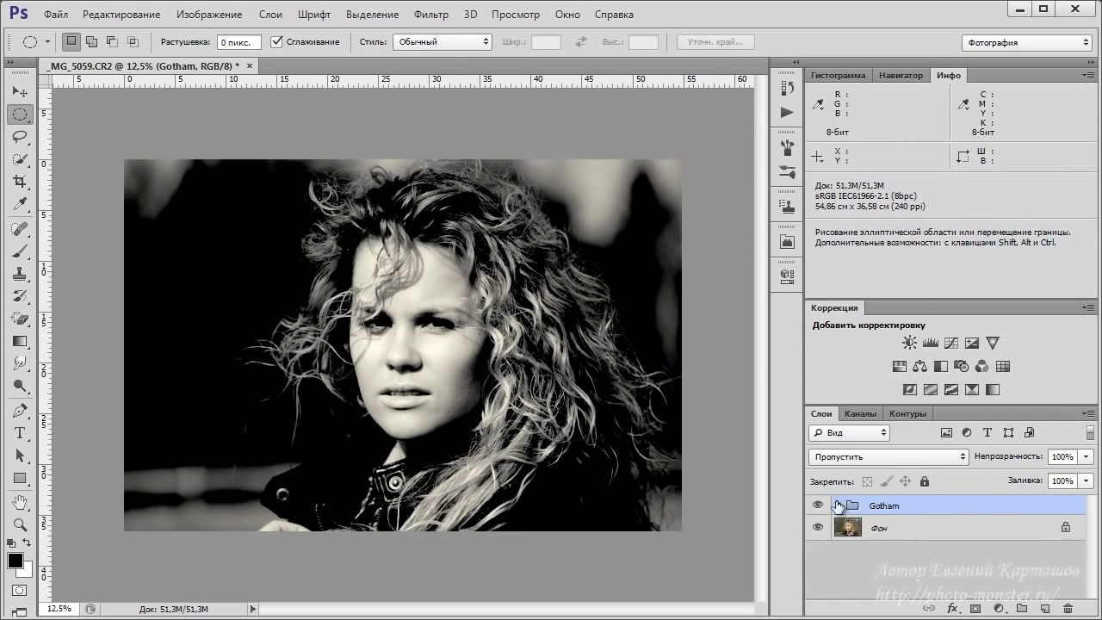
Step: Add a neutral medium-gray solid color fill layer above the Gotham group
left_click(999, 610)
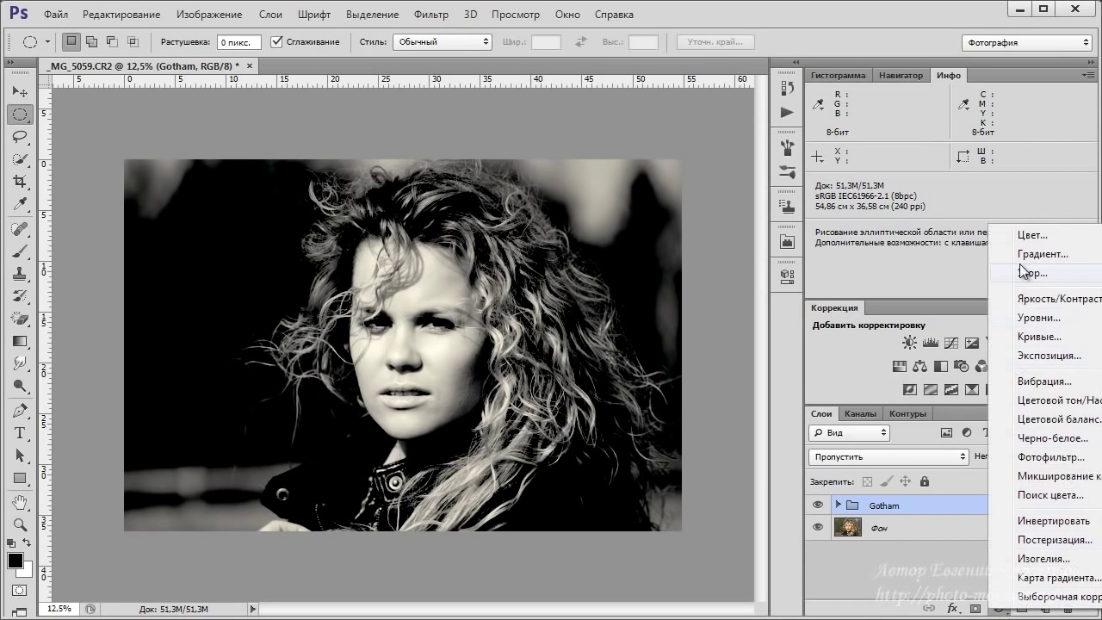
left_click(1026, 235)
left_click_drag(901, 356, 901, 367)
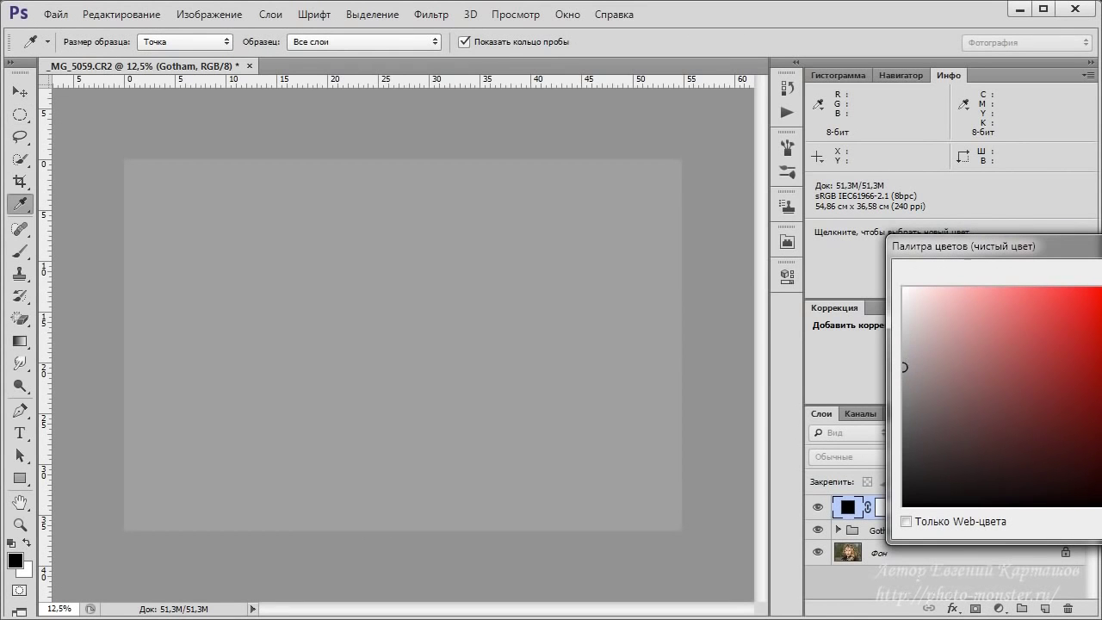
key("Return")
key("m")
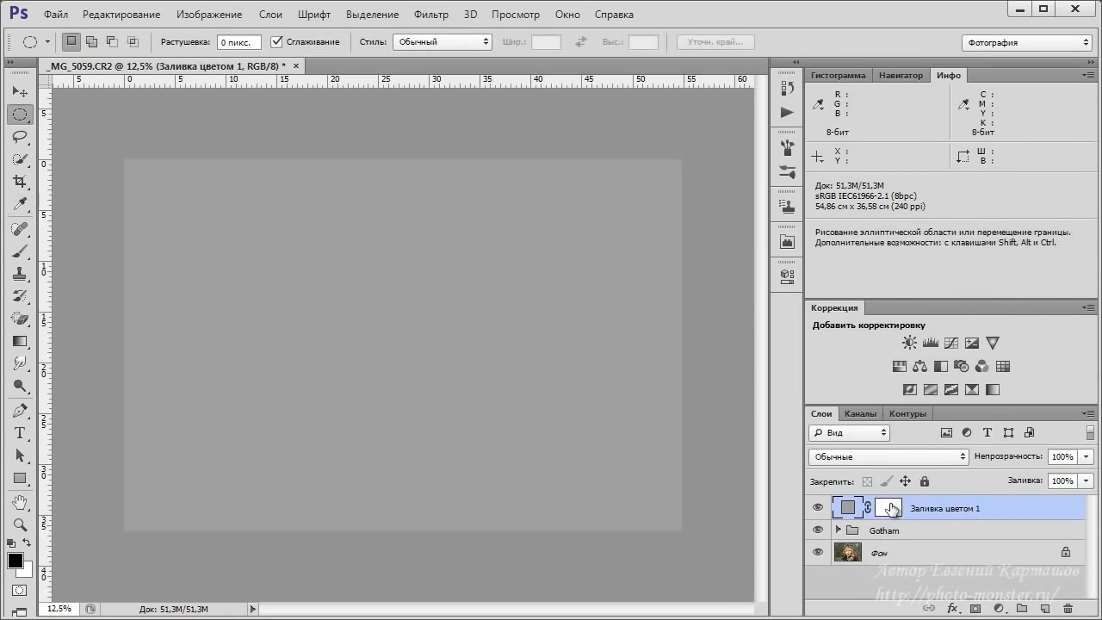
Step: Load the fill layer's mask as a selection and scale the selection proportionally to 95%
left_click(892, 508)
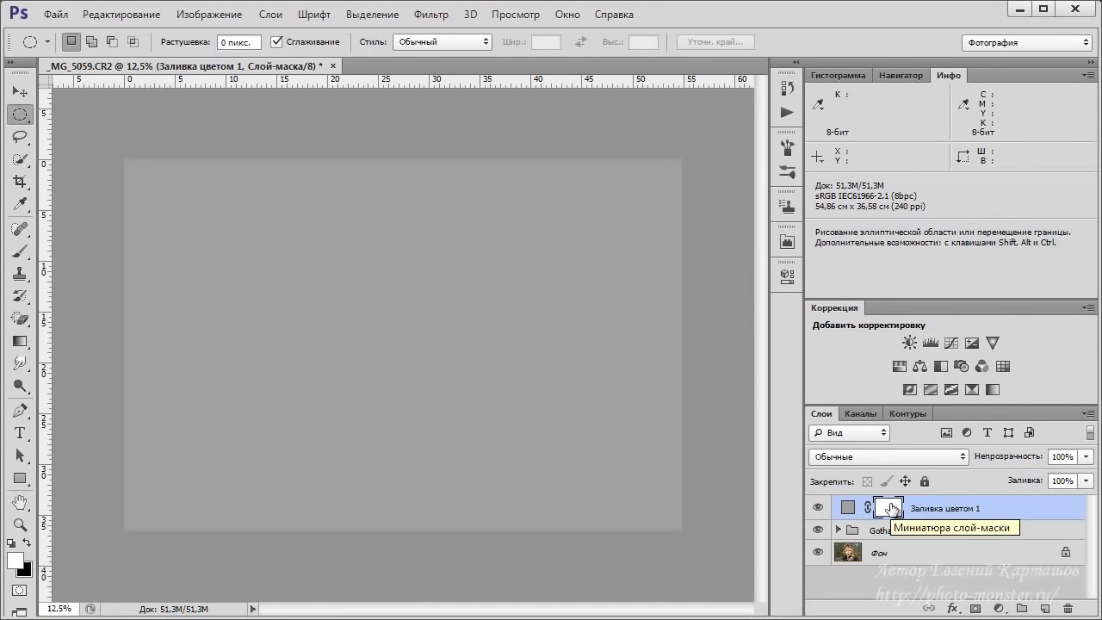
left_click(892, 509, "ctrl")
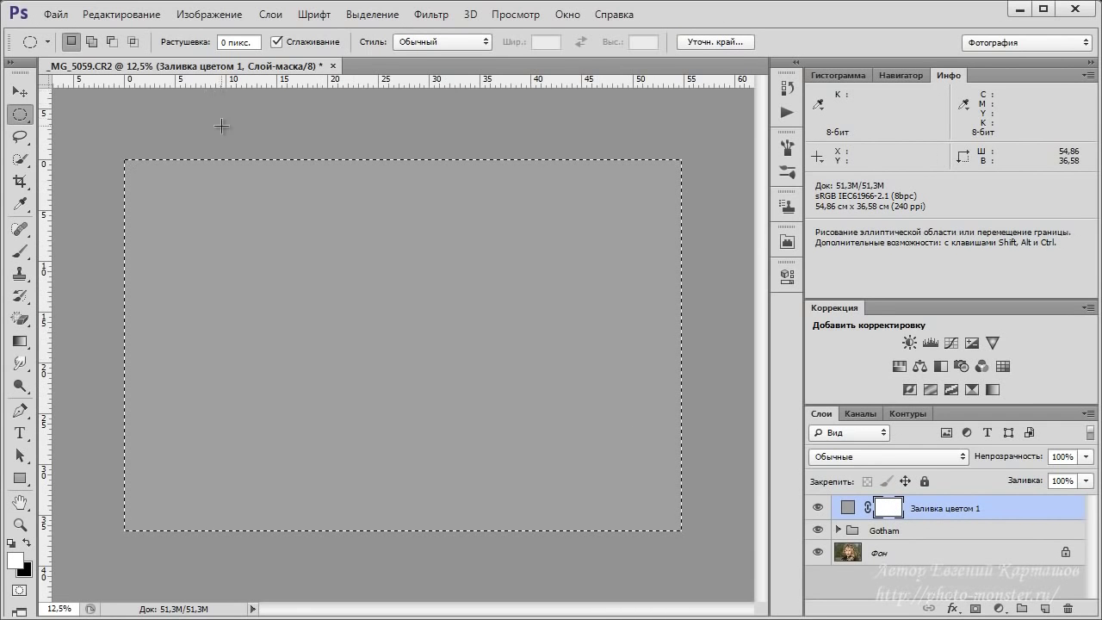
left_click(372, 14)
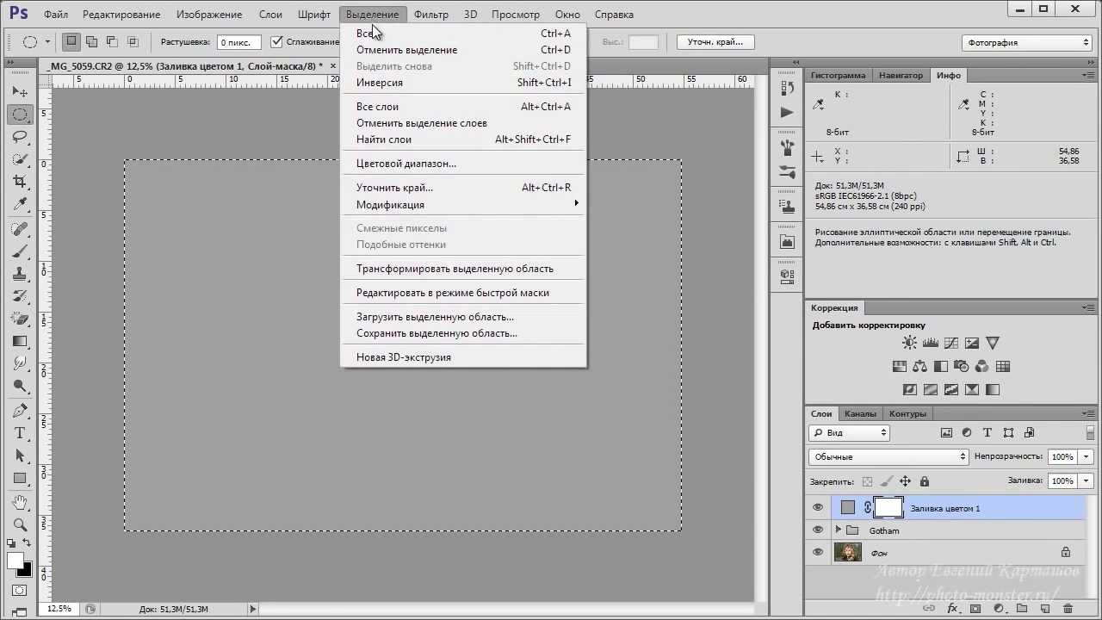
left_click(389, 267)
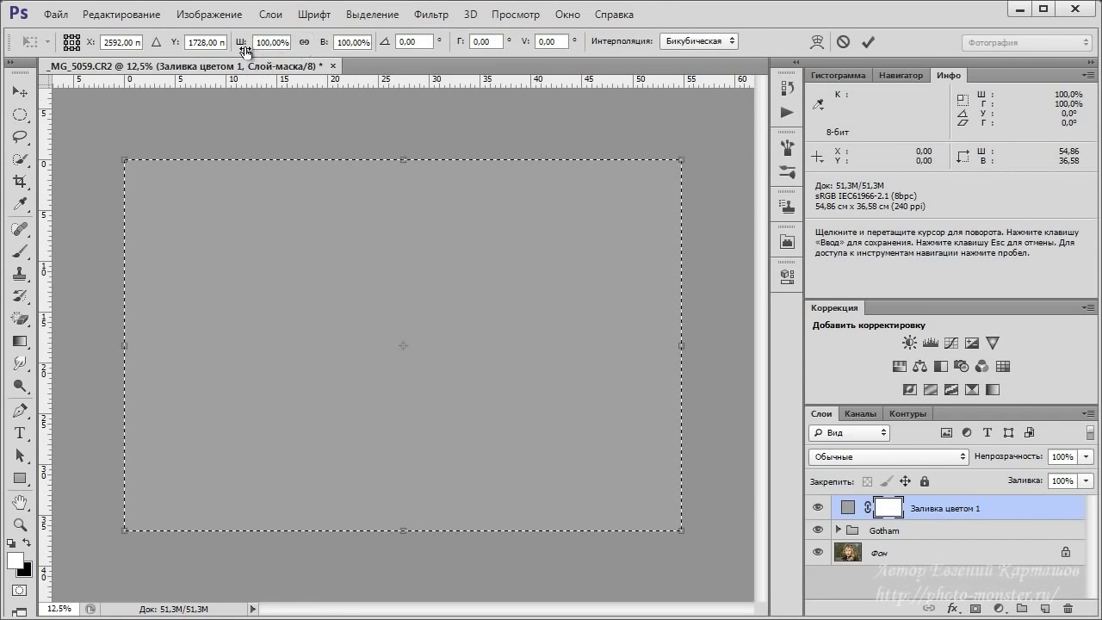
left_click(304, 43)
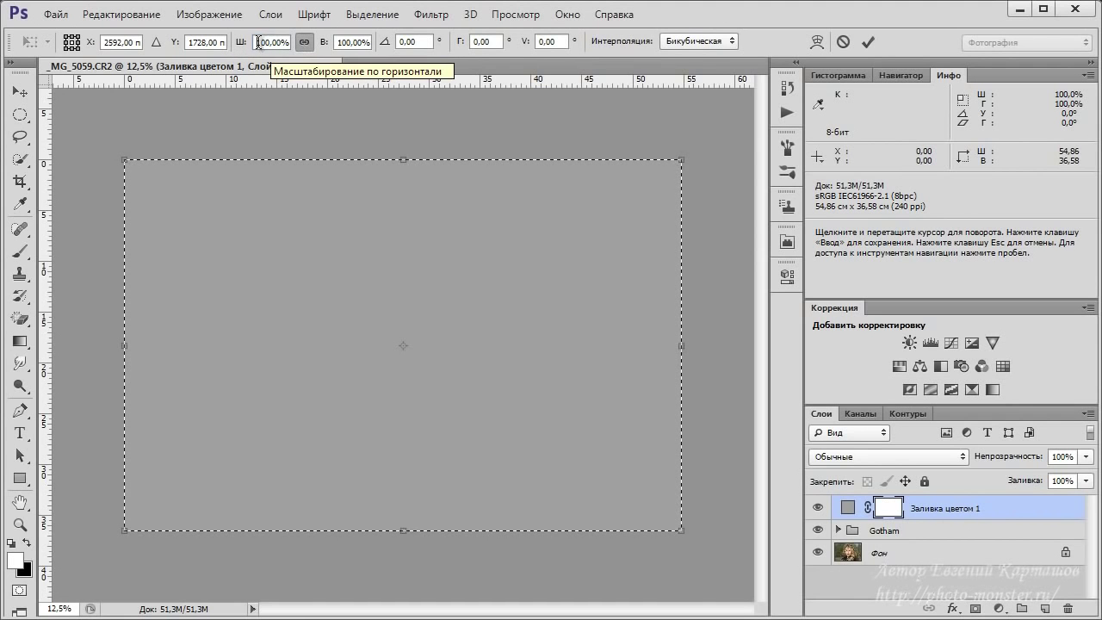
left_click(258, 42)
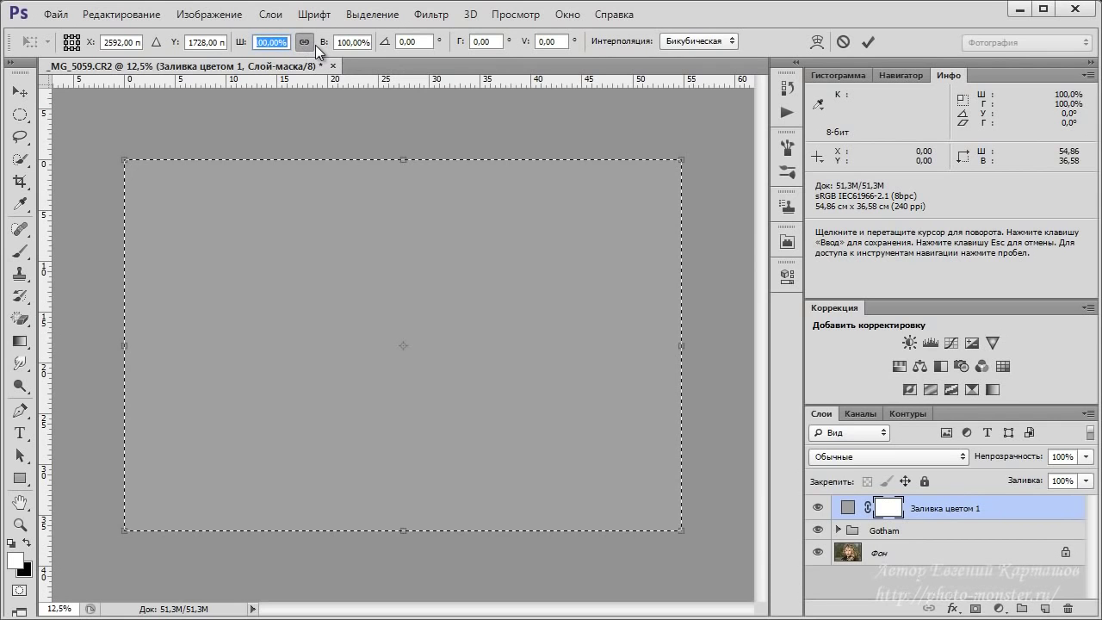
type("95")
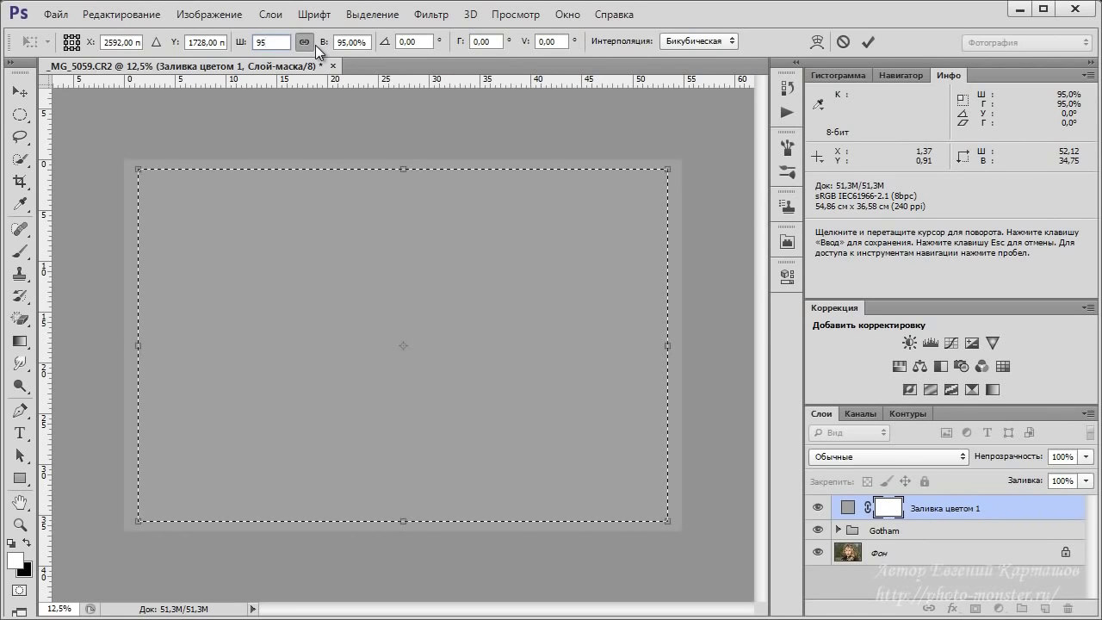
type("%")
key("Return")
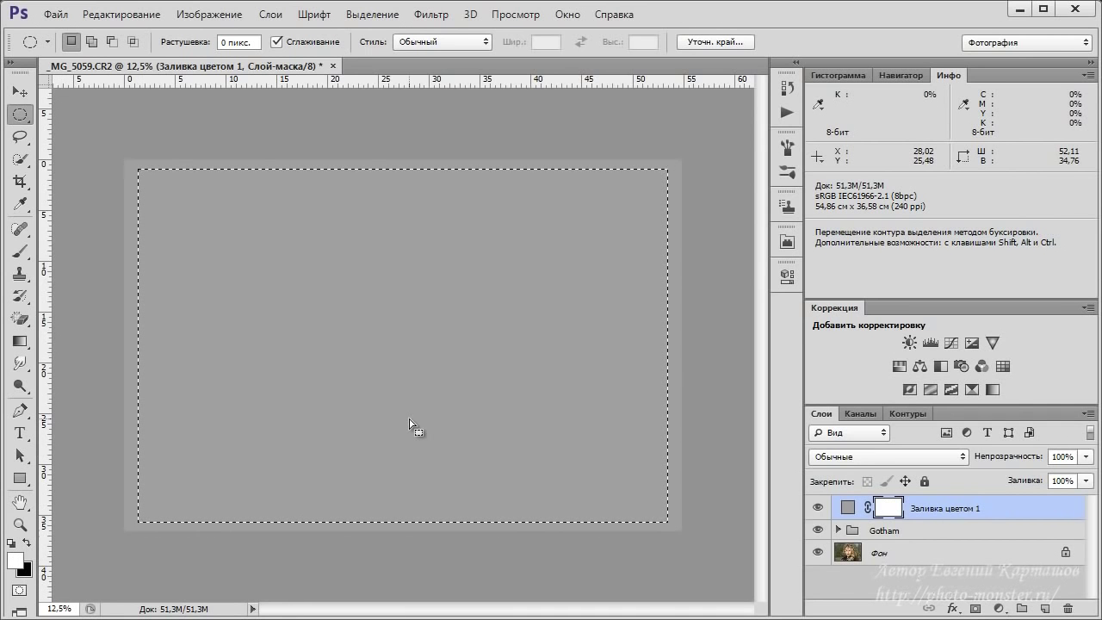
Step: Fill the selected center of the fill layer's mask with black, deselect, and set the layer's blend mode to Color Burn (Затемнение основы)
key("ctrl+BackSpace")
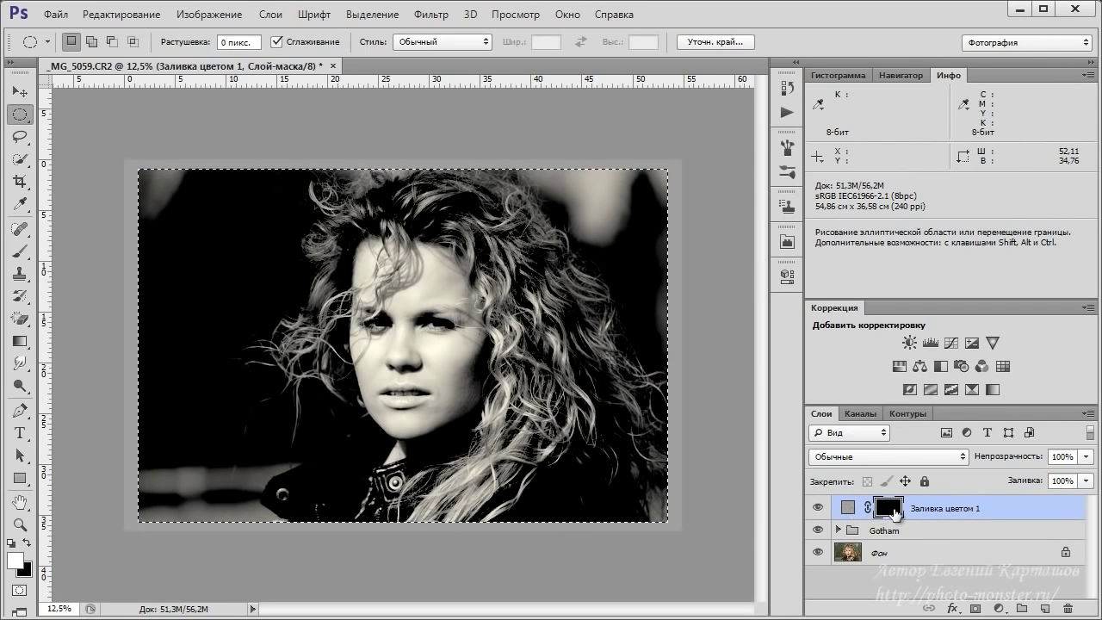
left_click(626, 387)
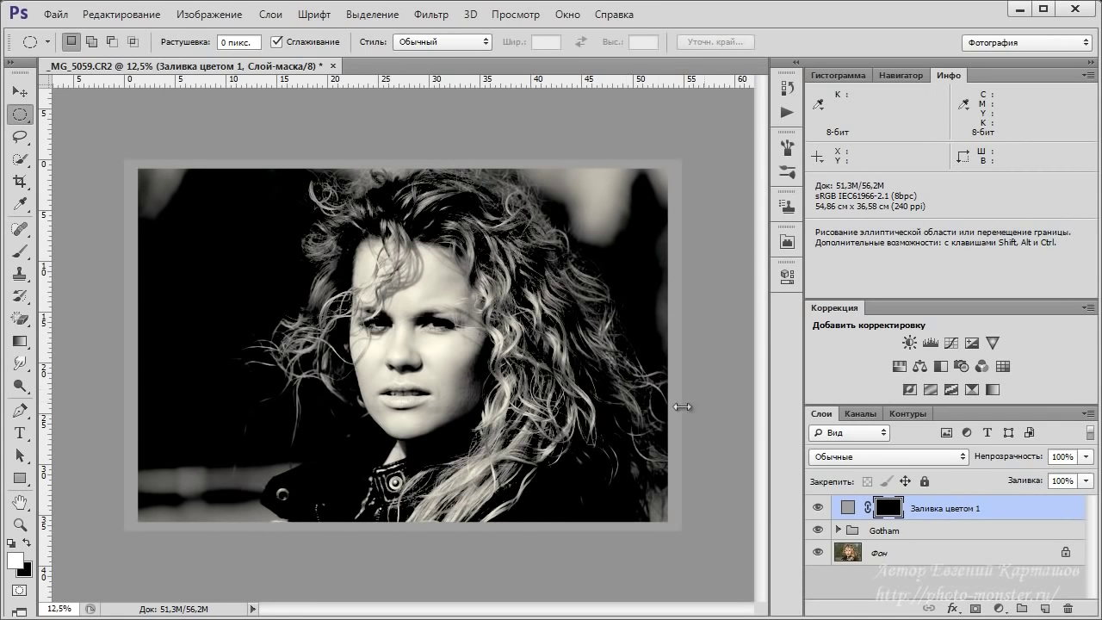
left_click(964, 456)
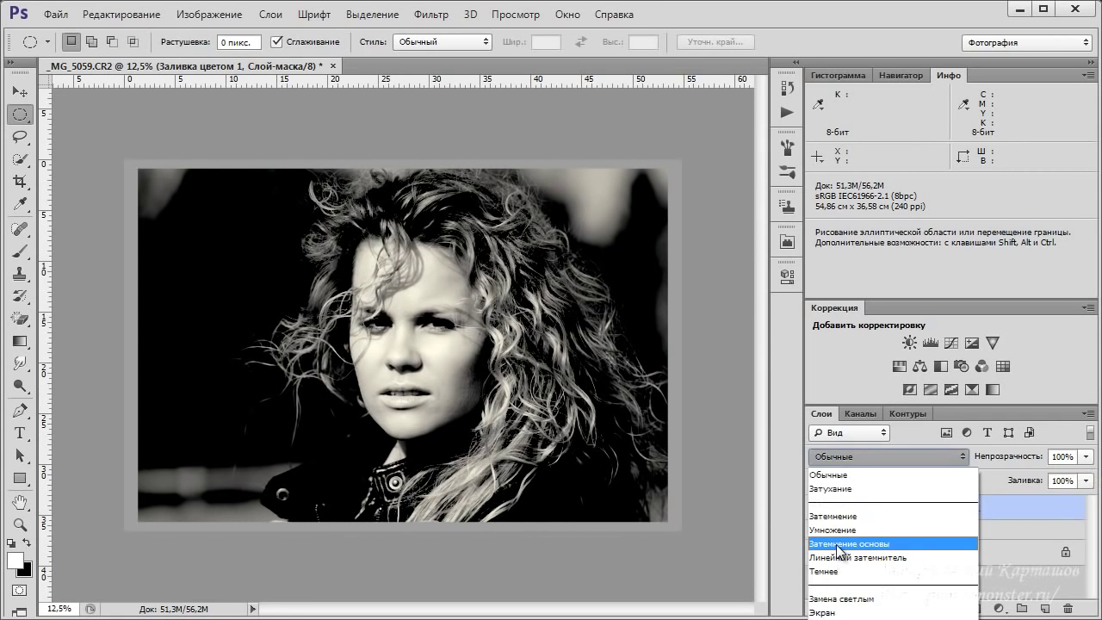
left_click(838, 545)
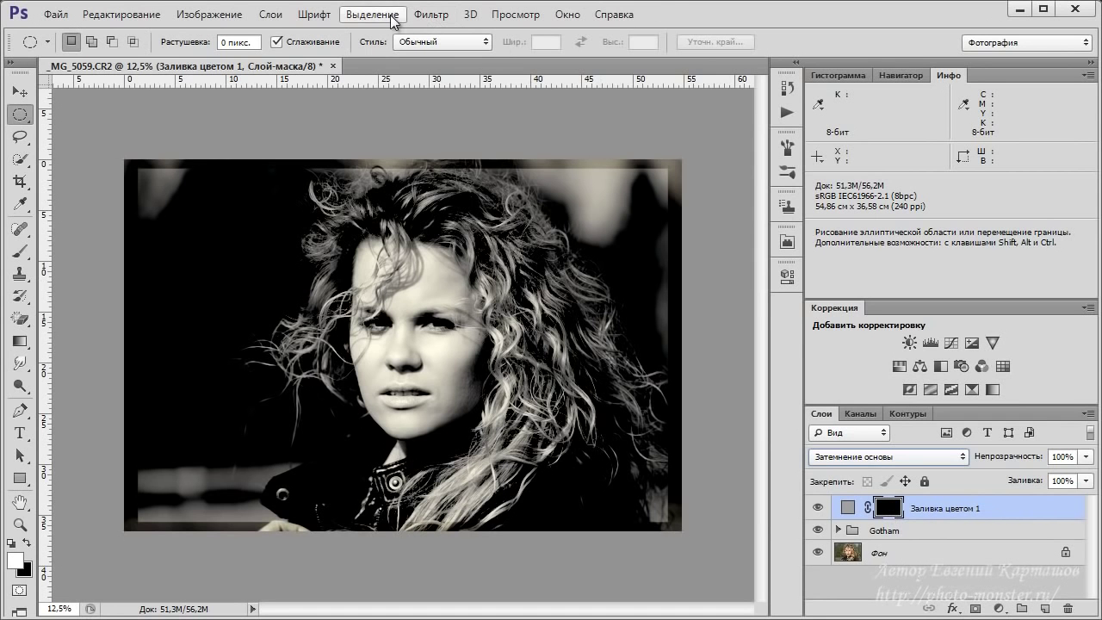
Step: Soften the fill layer's mask with a Gaussian Blur of 41.5 pixels radius
left_click(430, 19)
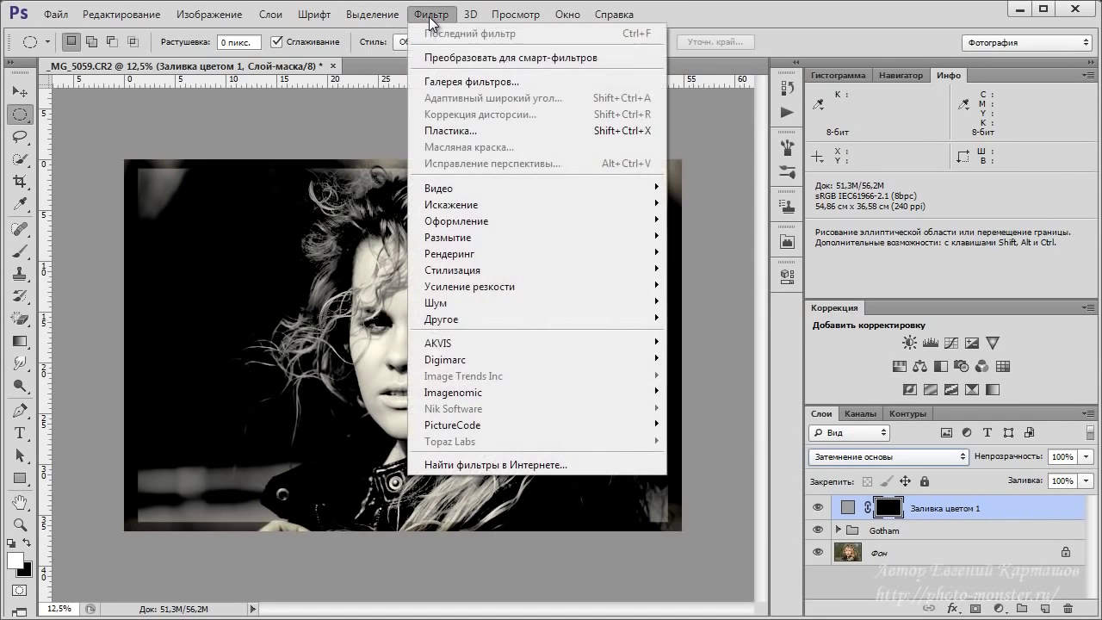
mouse_move(446, 243)
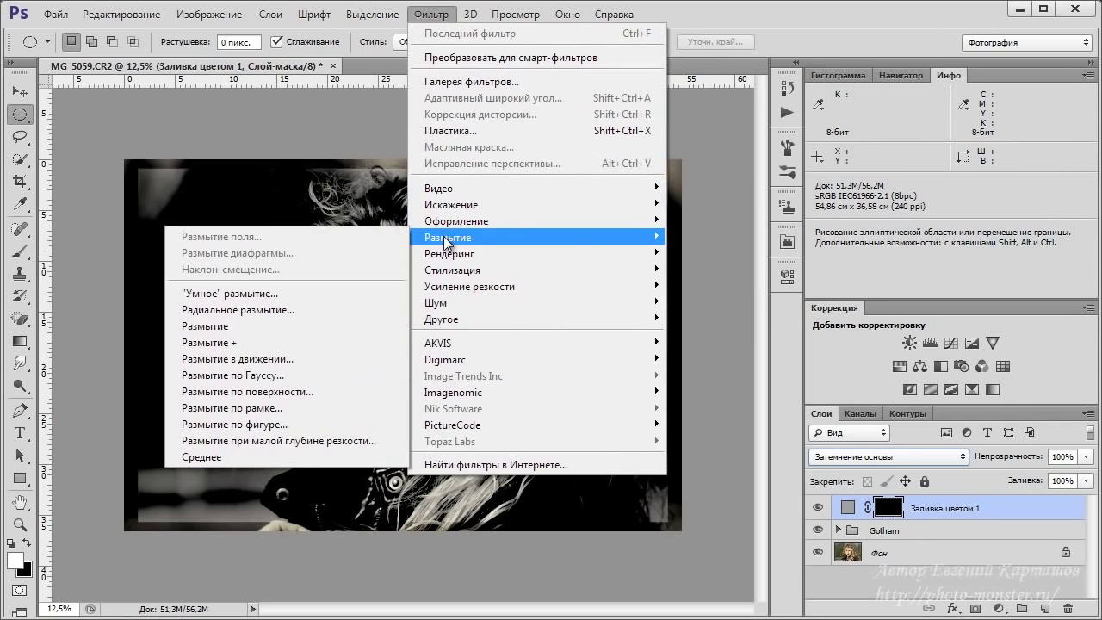
left_click(270, 373)
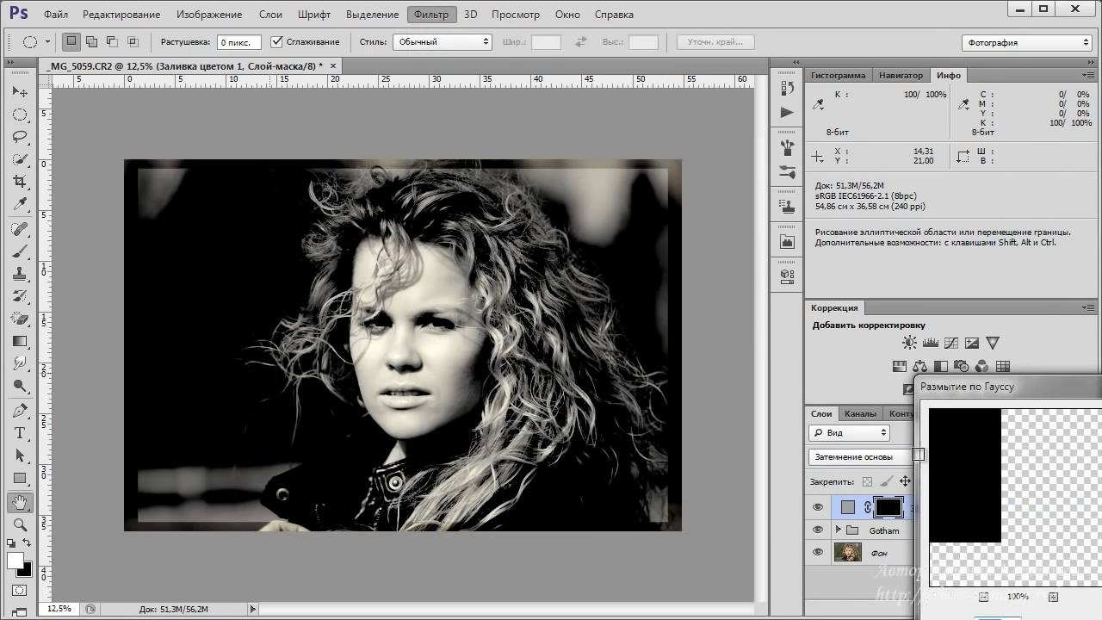
left_click_drag(832, 415, 827, 414)
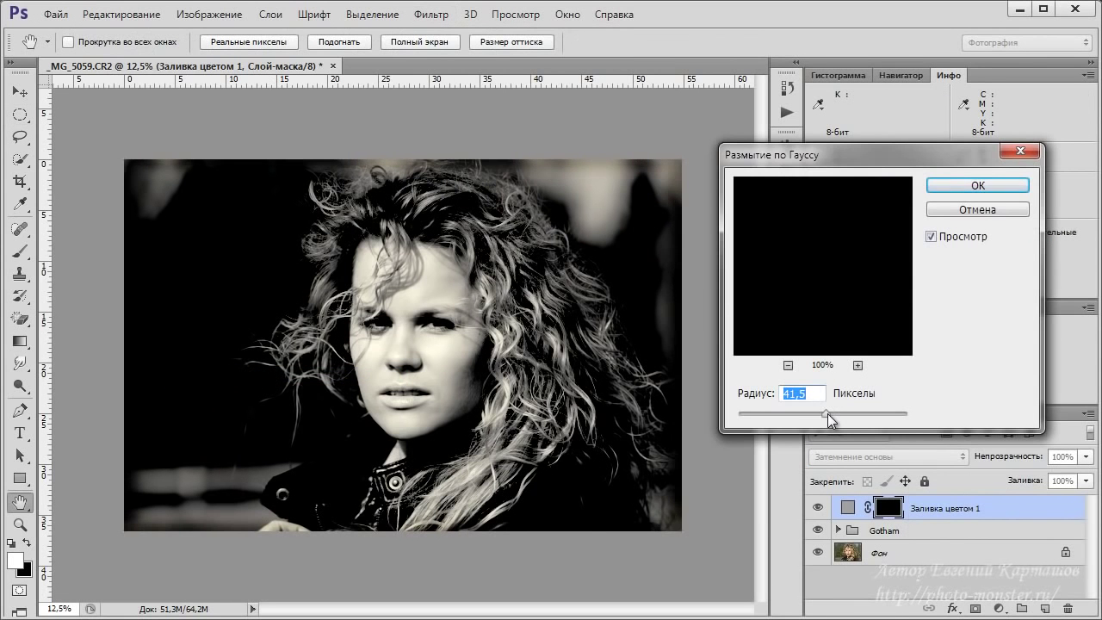
left_click(958, 183)
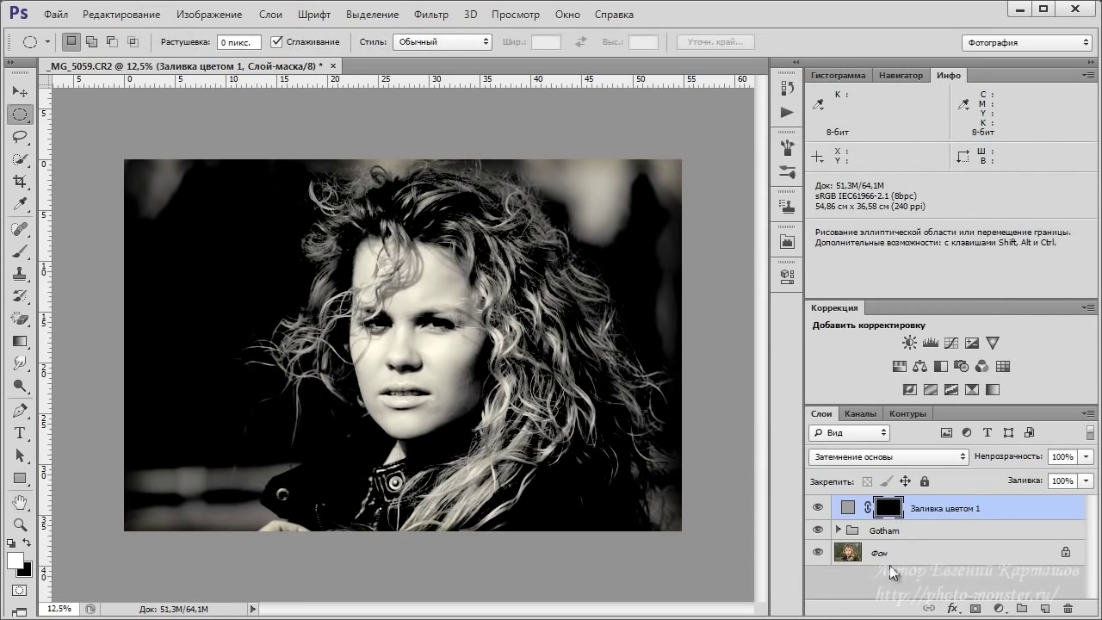
Step: Duplicate the color fill layer and set the copy's blend mode to Linear Burn (Линейный затемнитель)
key("ctrl+2")
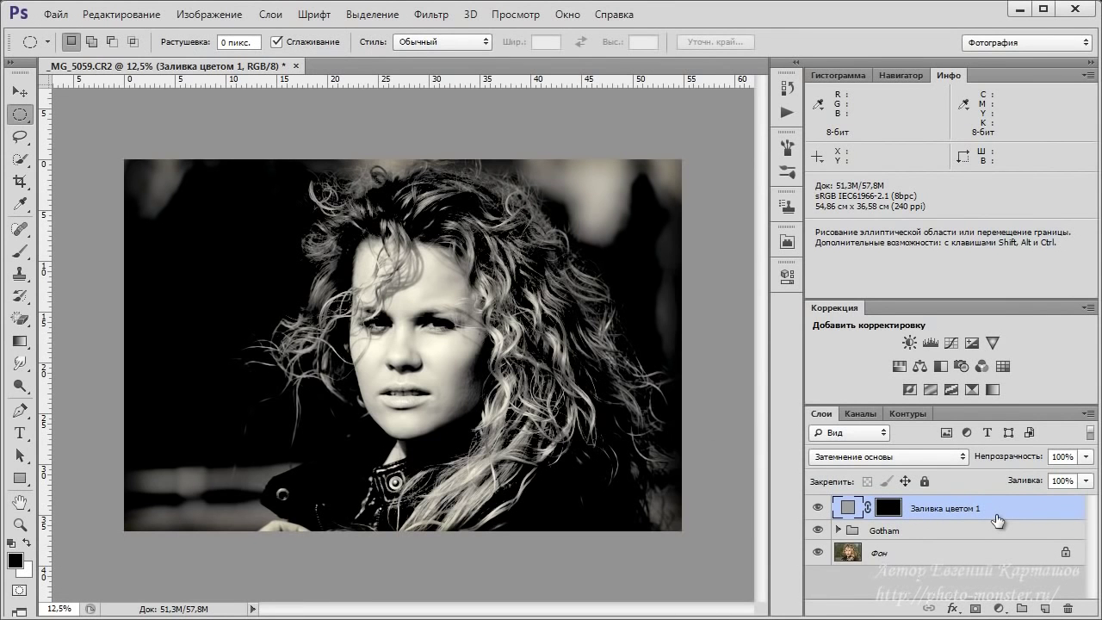
key("ctrl+j")
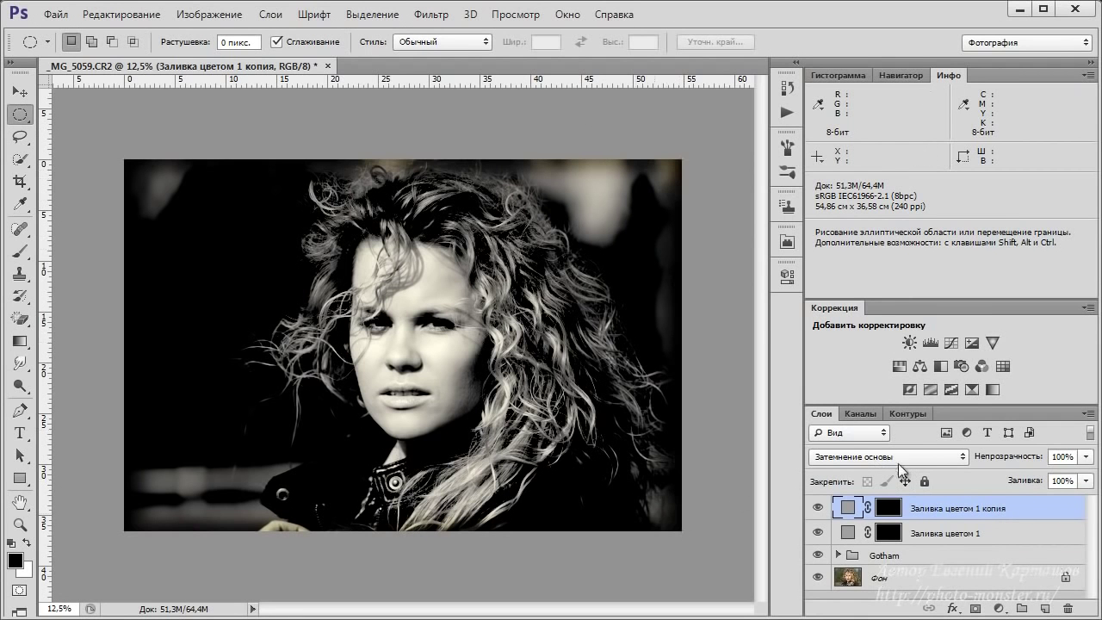
left_click(945, 459)
left_click(838, 531)
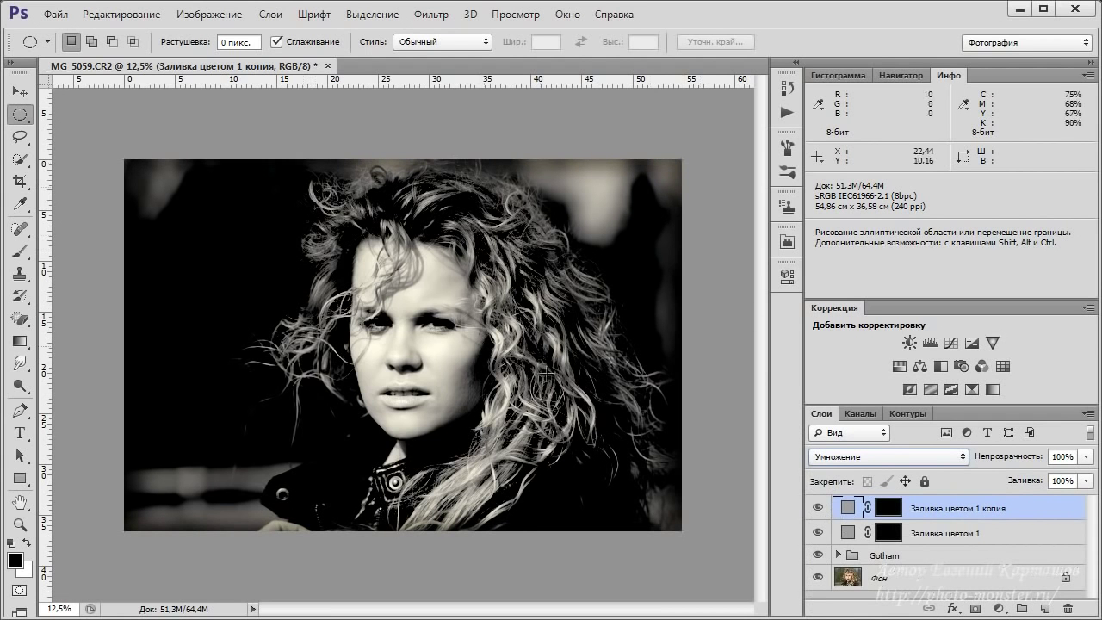
left_click(868, 457)
left_click(844, 558)
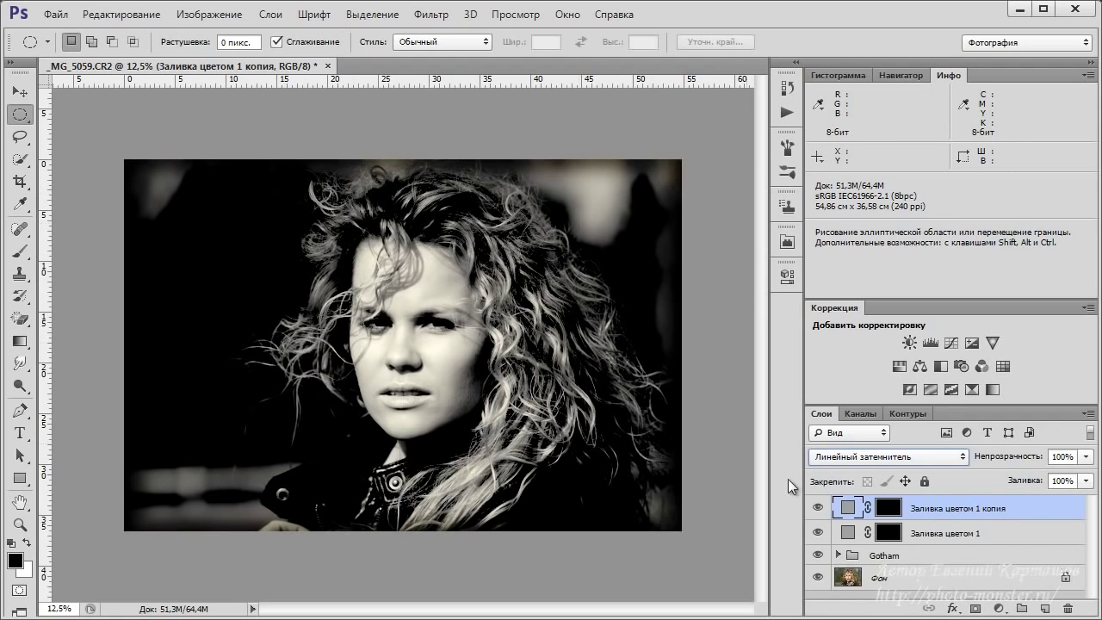
Step: Set the original color fill layer's blend mode to Linear Burn (Линейный затемнитель) and select the copy's mask
left_click(960, 534)
left_click(936, 460)
left_click(880, 557)
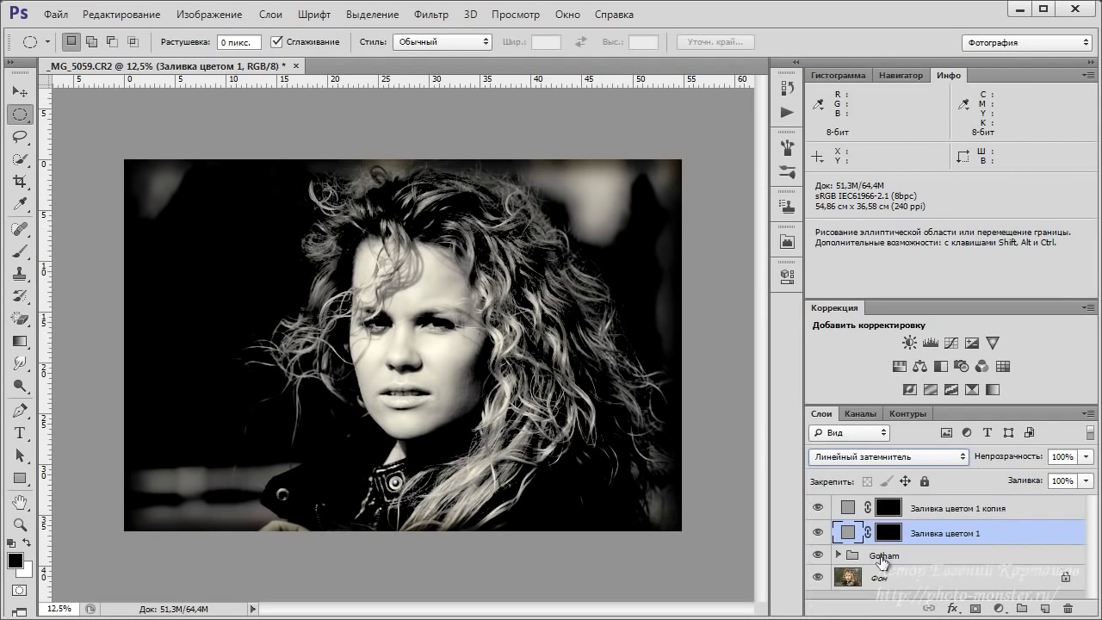
left_click(890, 511)
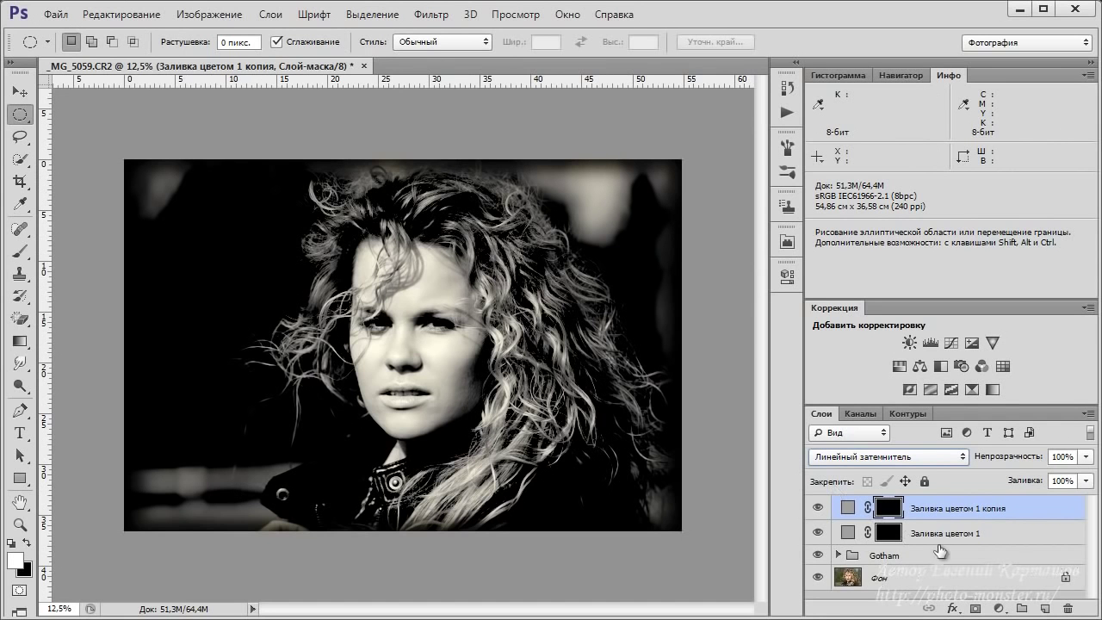
Step: Group both color fill layers and name the group Border
left_click(1009, 537)
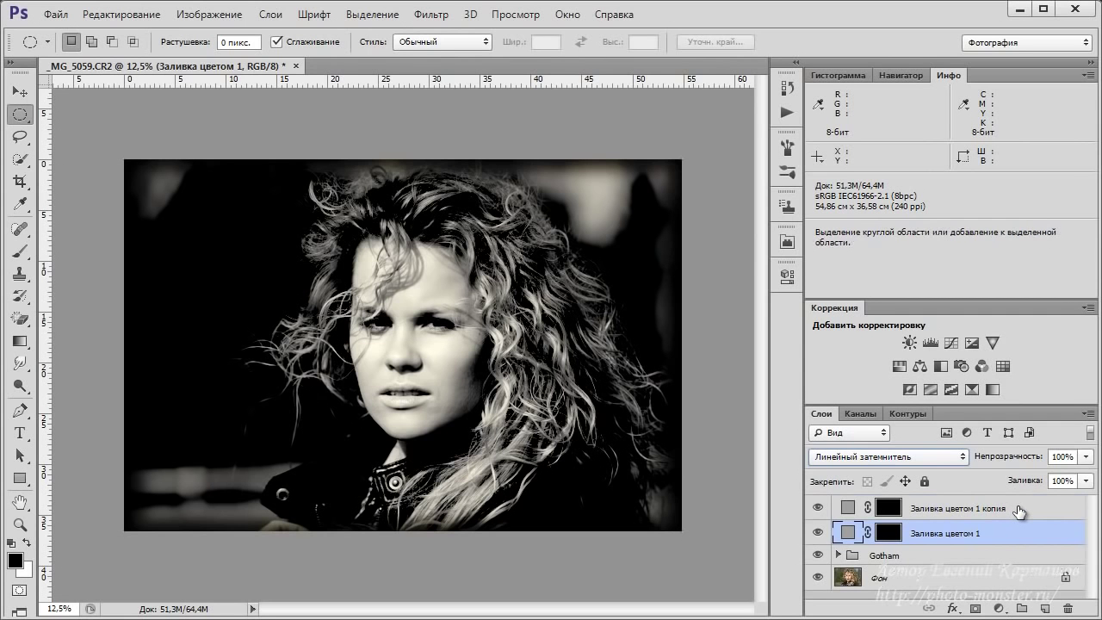
left_click(1018, 510, "shift")
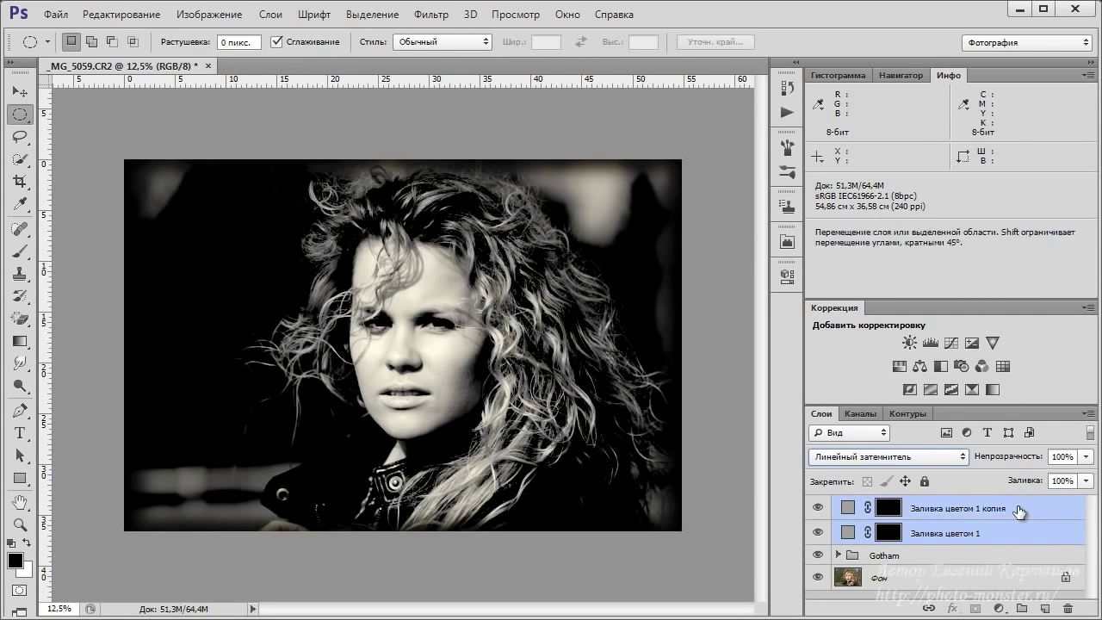
key("ctrl+g")
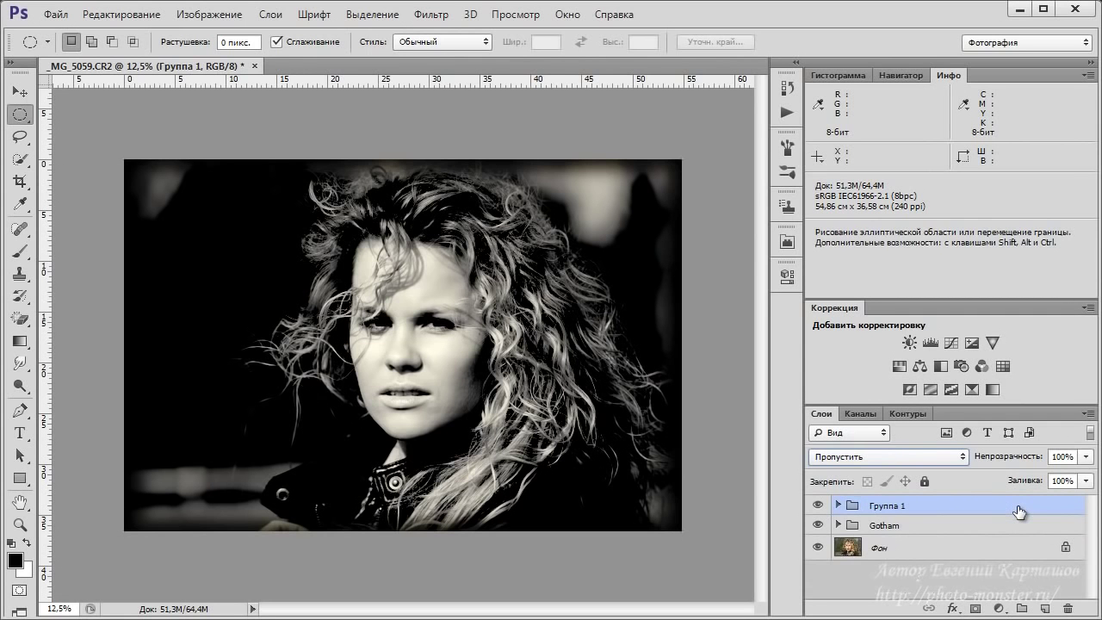
double_click(886, 506)
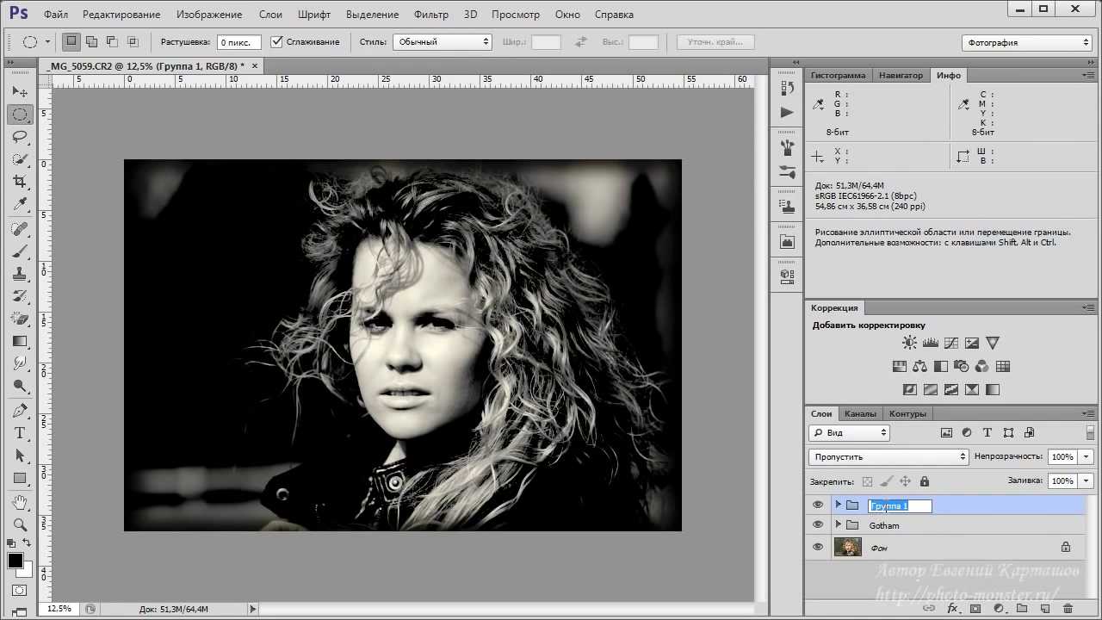
type("Border")
key("Return")
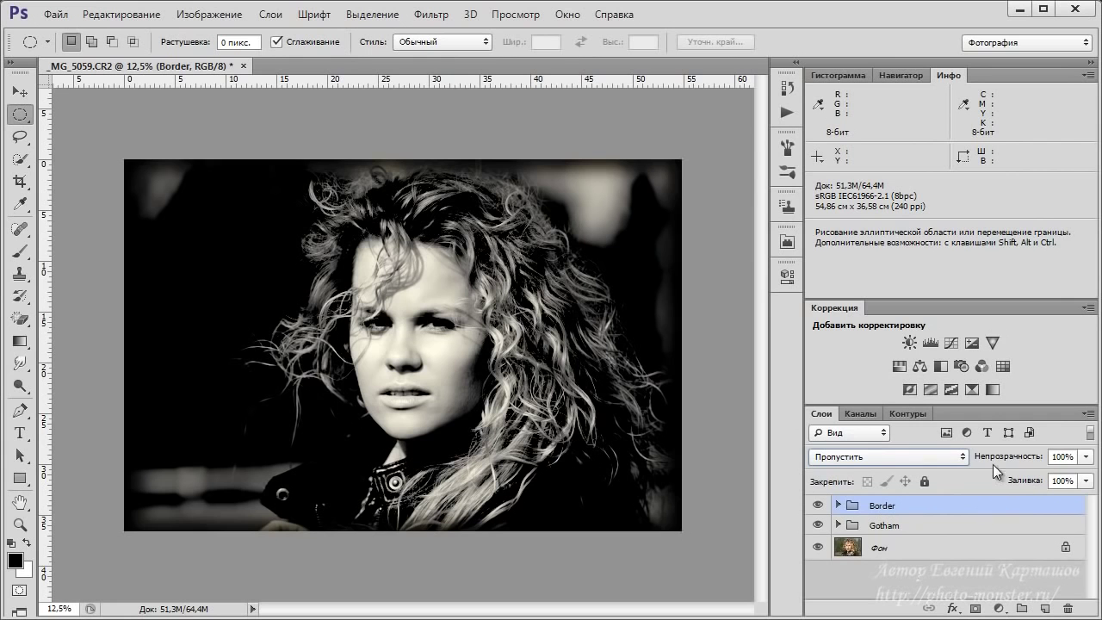
Step: Try the Levels layer in the Gotham group at 67% opacity, and restore it to 100%
left_click_drag(992, 462, 1034, 462)
left_click(976, 529)
left_click(838, 525)
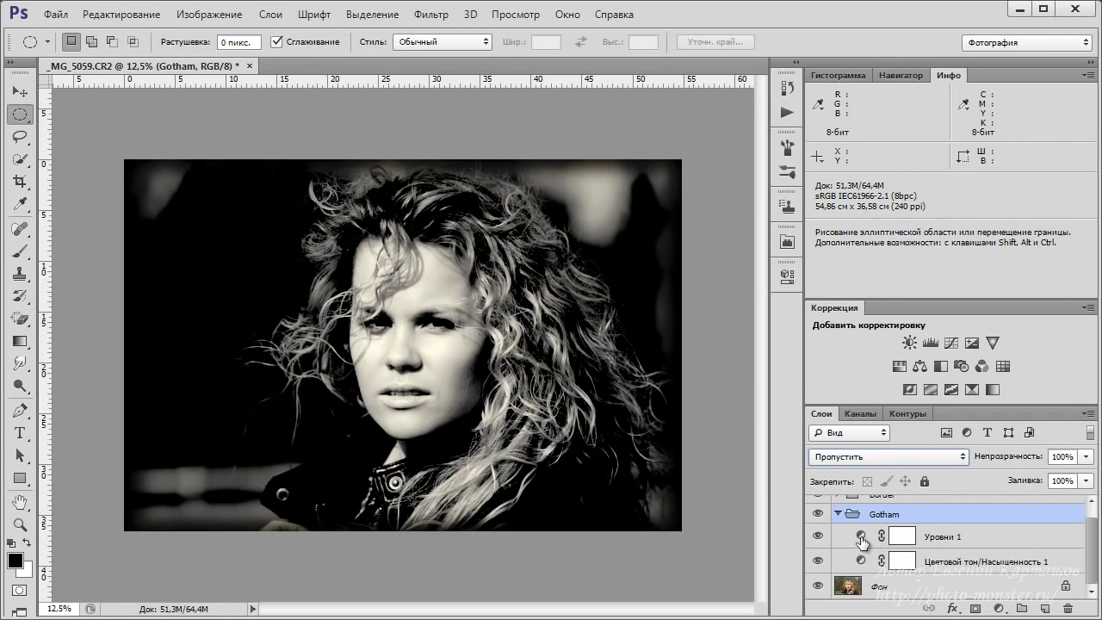
left_click(975, 539)
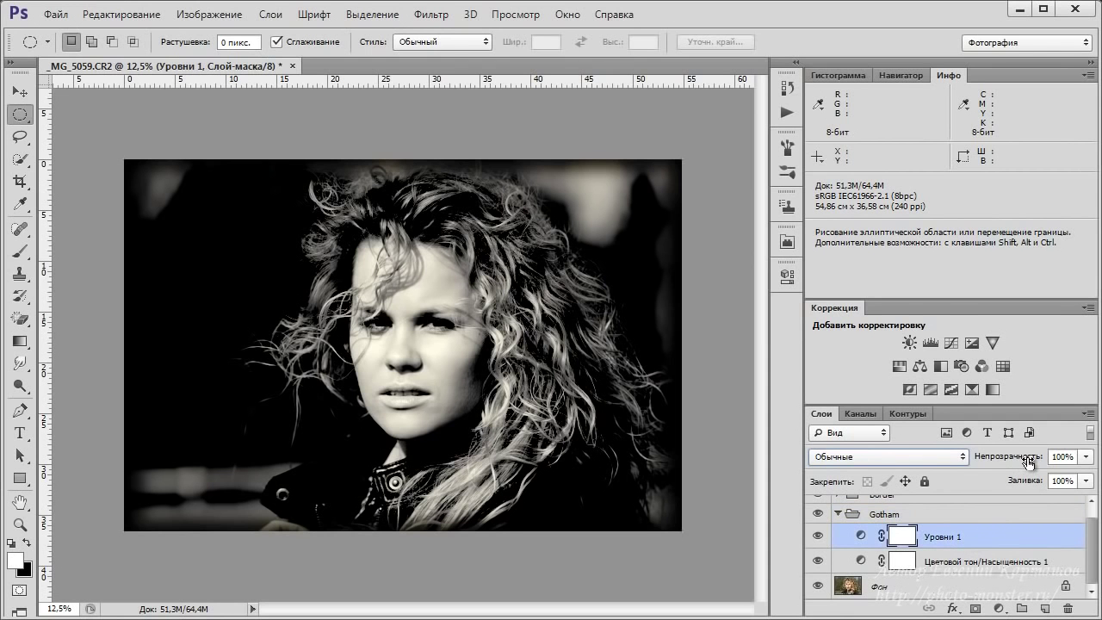
left_click_drag(1029, 462, 999, 457)
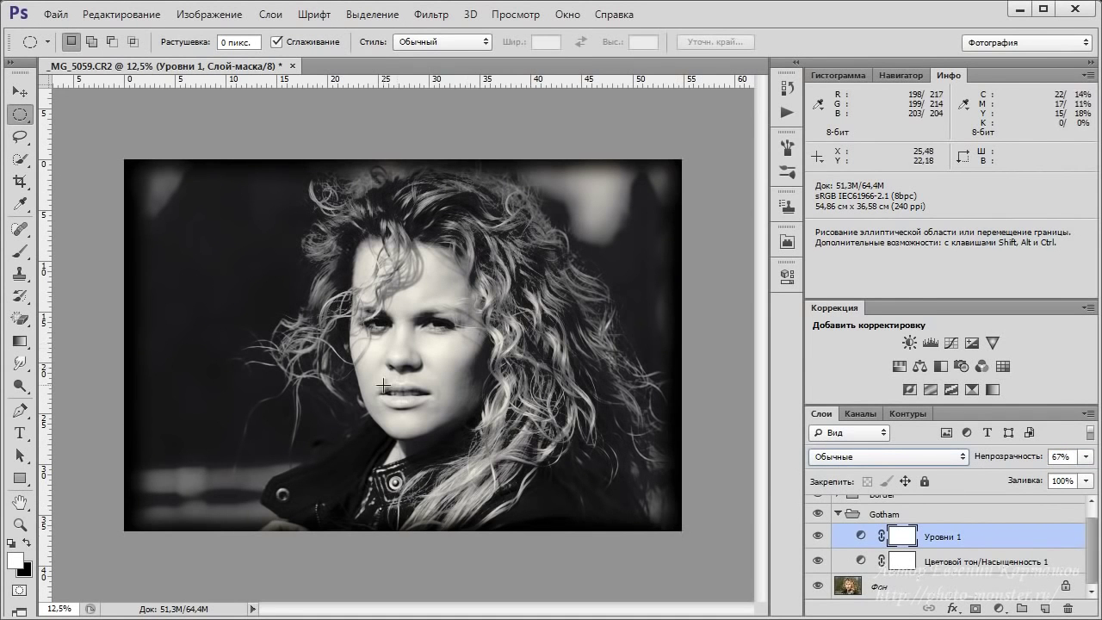
key("0")
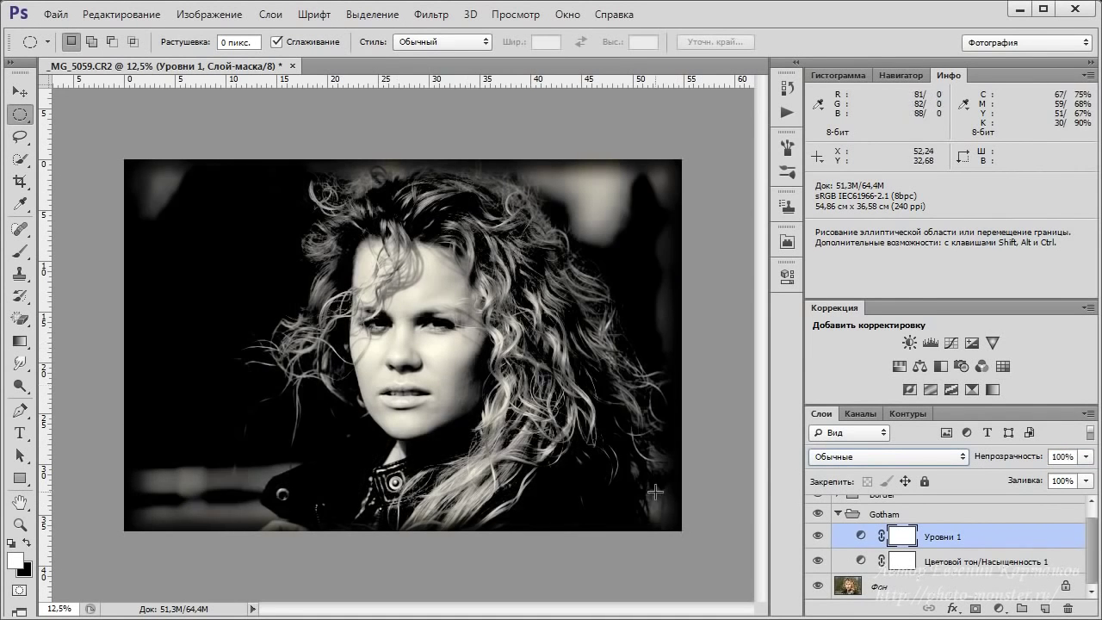